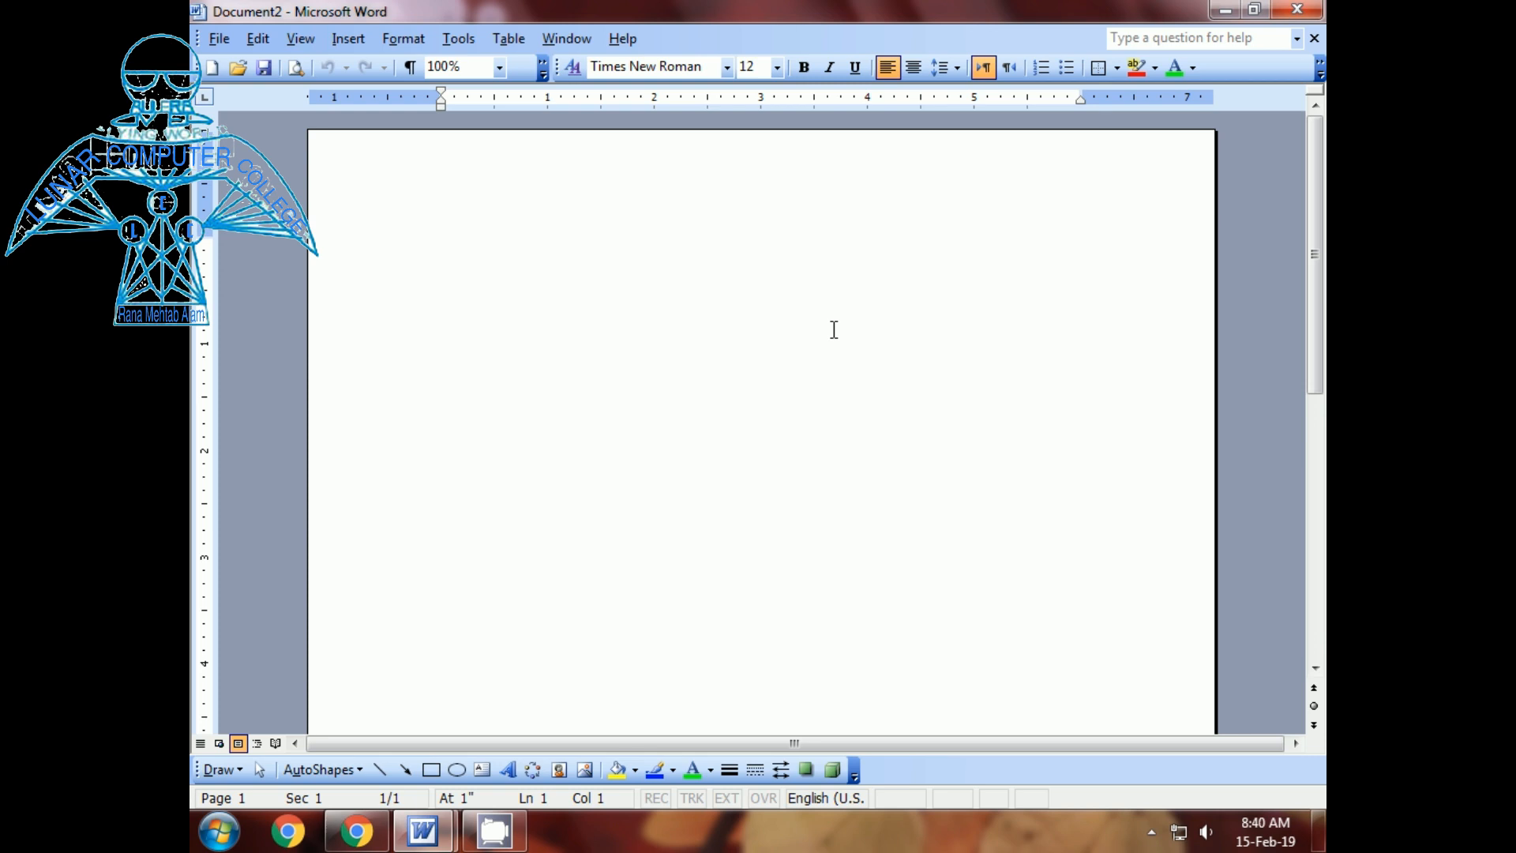
- Type the person's name and 'Lunar Computer College' on two lines, fixing the misspelling
{"action": "type", "text": "Rana"}
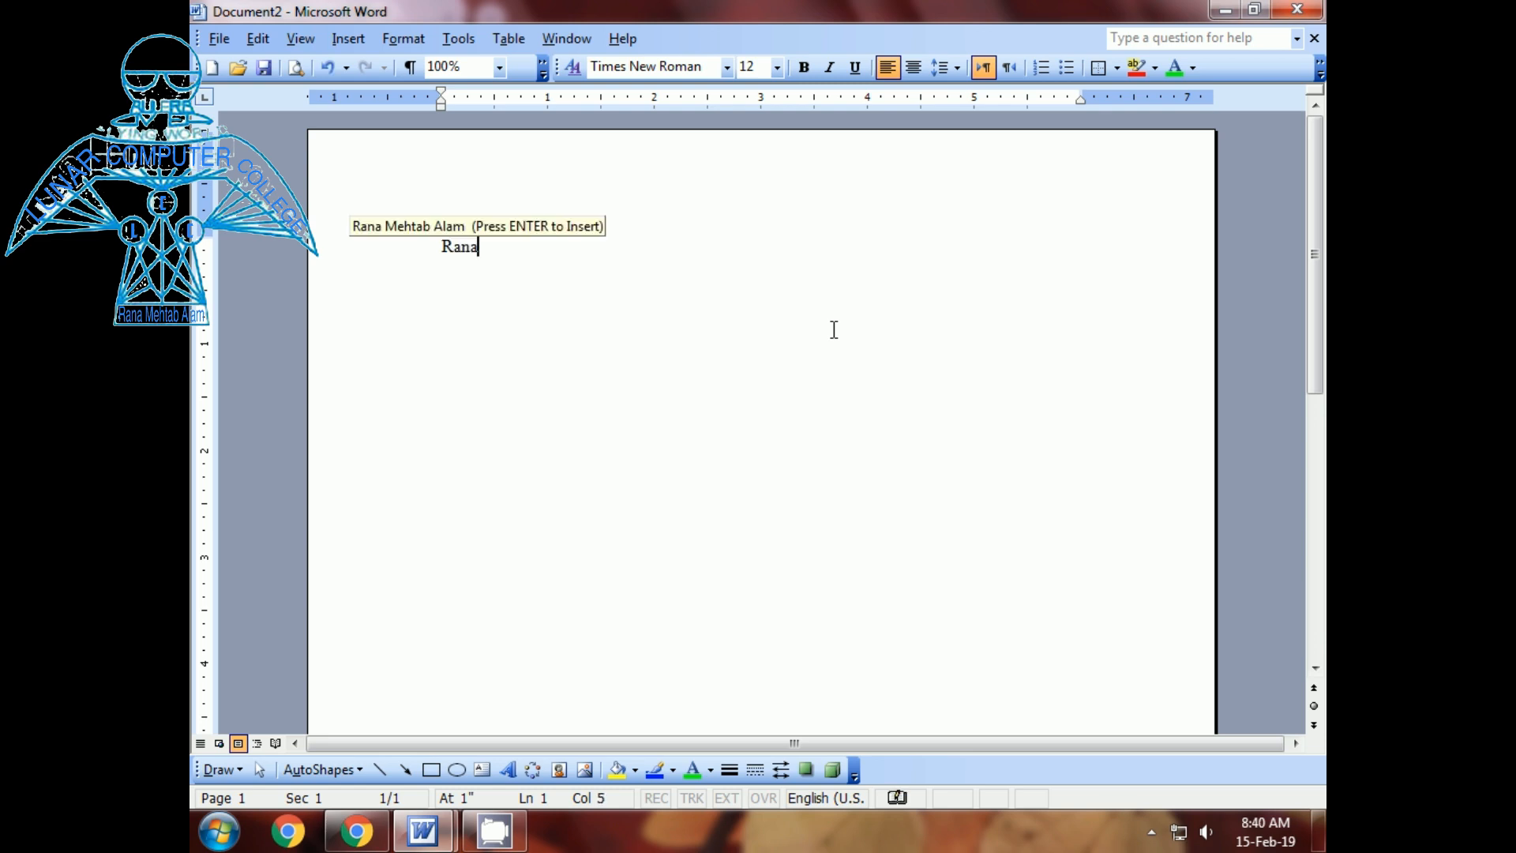
{"action": "key", "text": "Return"}
{"action": "key", "text": "Return"}
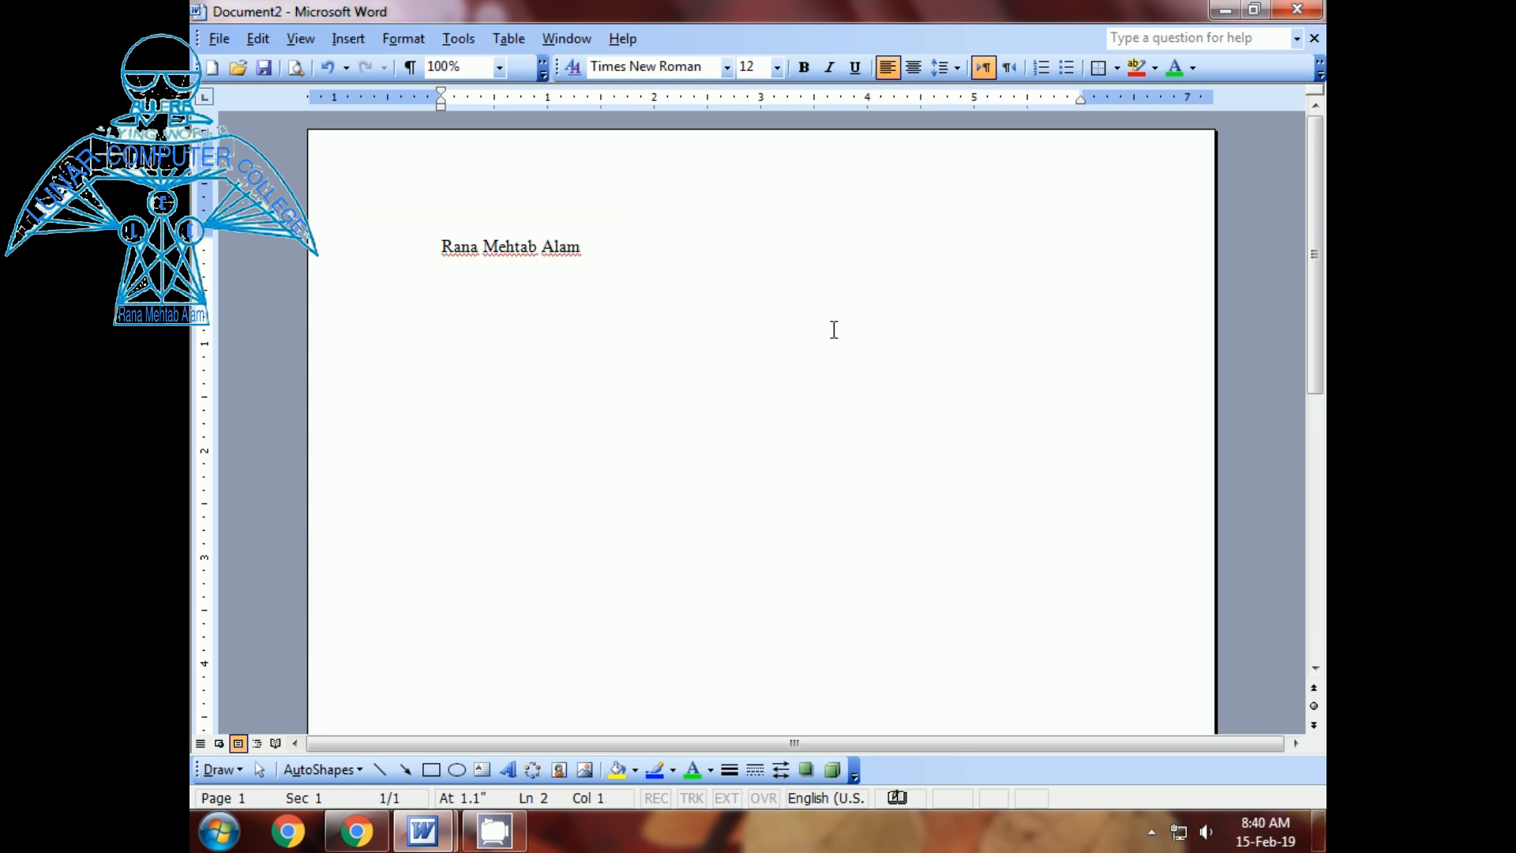
{"action": "type", "text": "Lunar Computer Colleghe"}
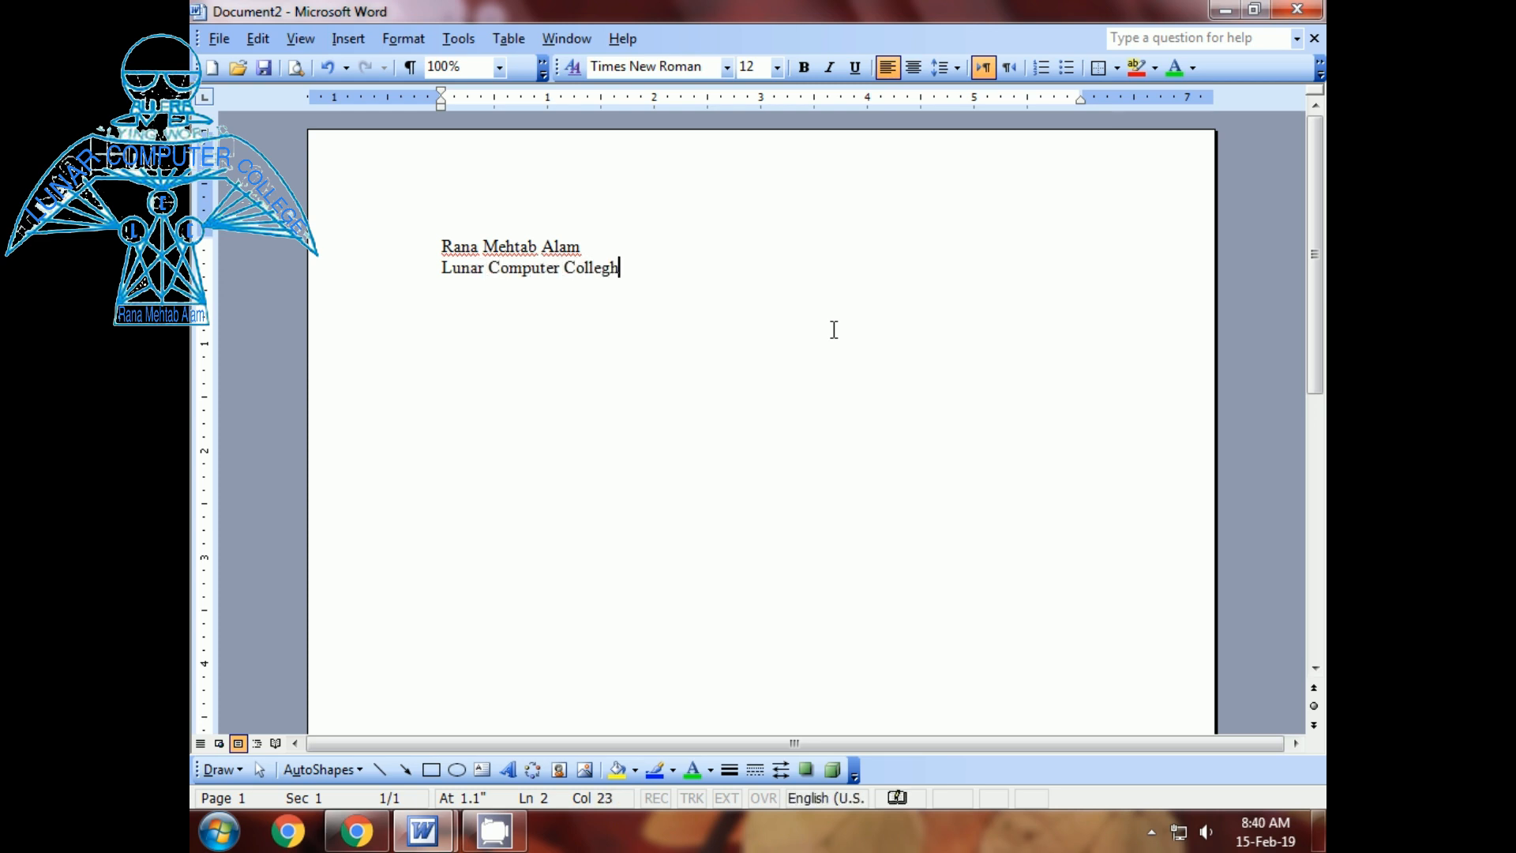
{"action": "key", "text": "BackSpace"}
{"action": "key", "text": "BackSpace"}
{"action": "type", "text": "e"}
- Select the two-line block and paste two copies below it, separated by blank lines
{"action": "key", "text": "ctrl+a"}
{"action": "key", "text": "ctrl+c"}
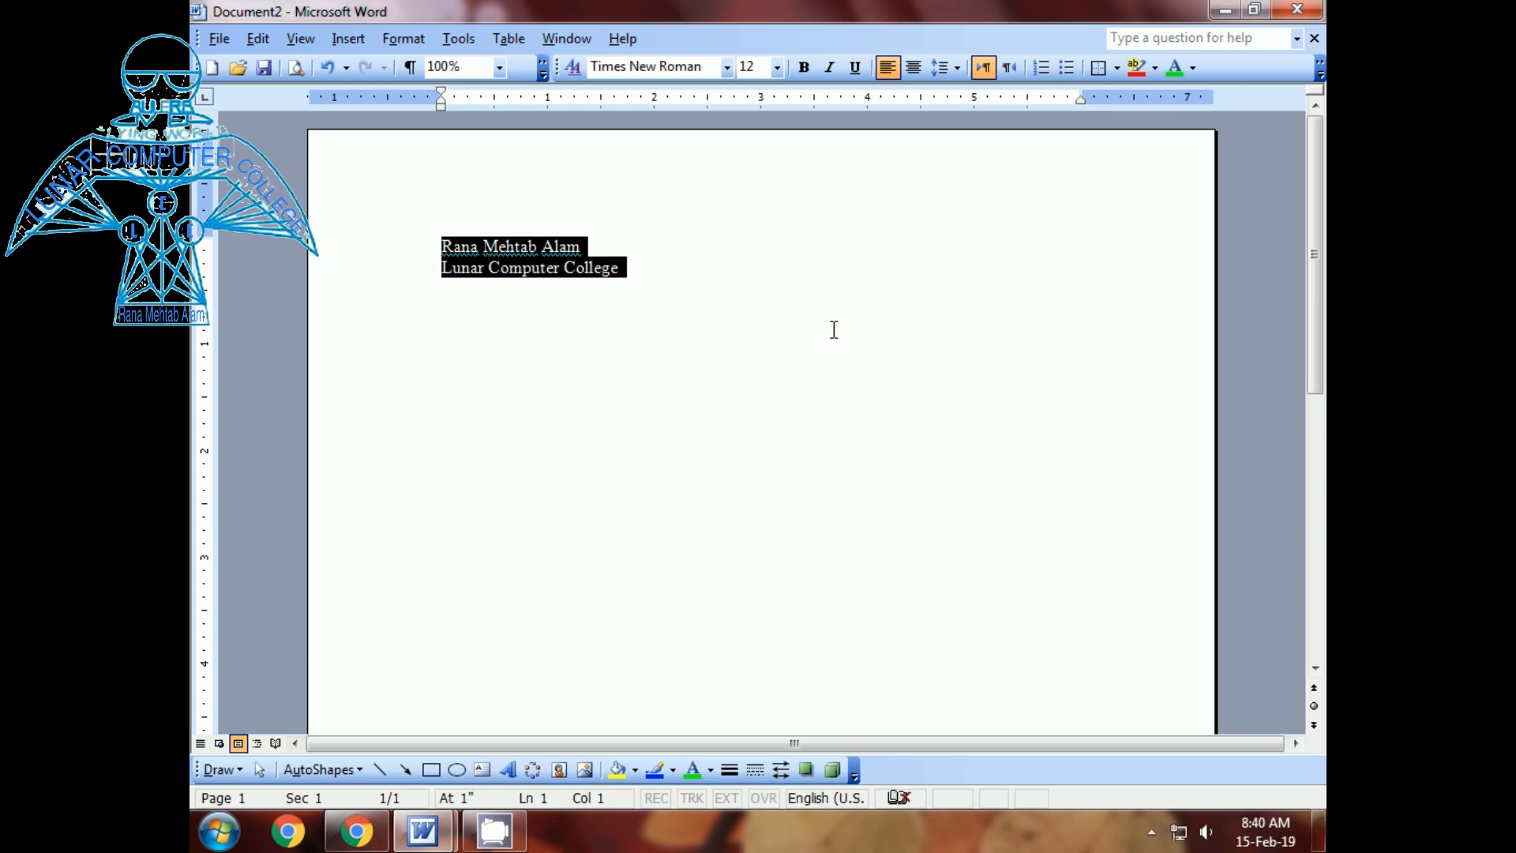
{"action": "left_click", "coordinate": [834, 330]}
{"action": "key", "text": "Return"}
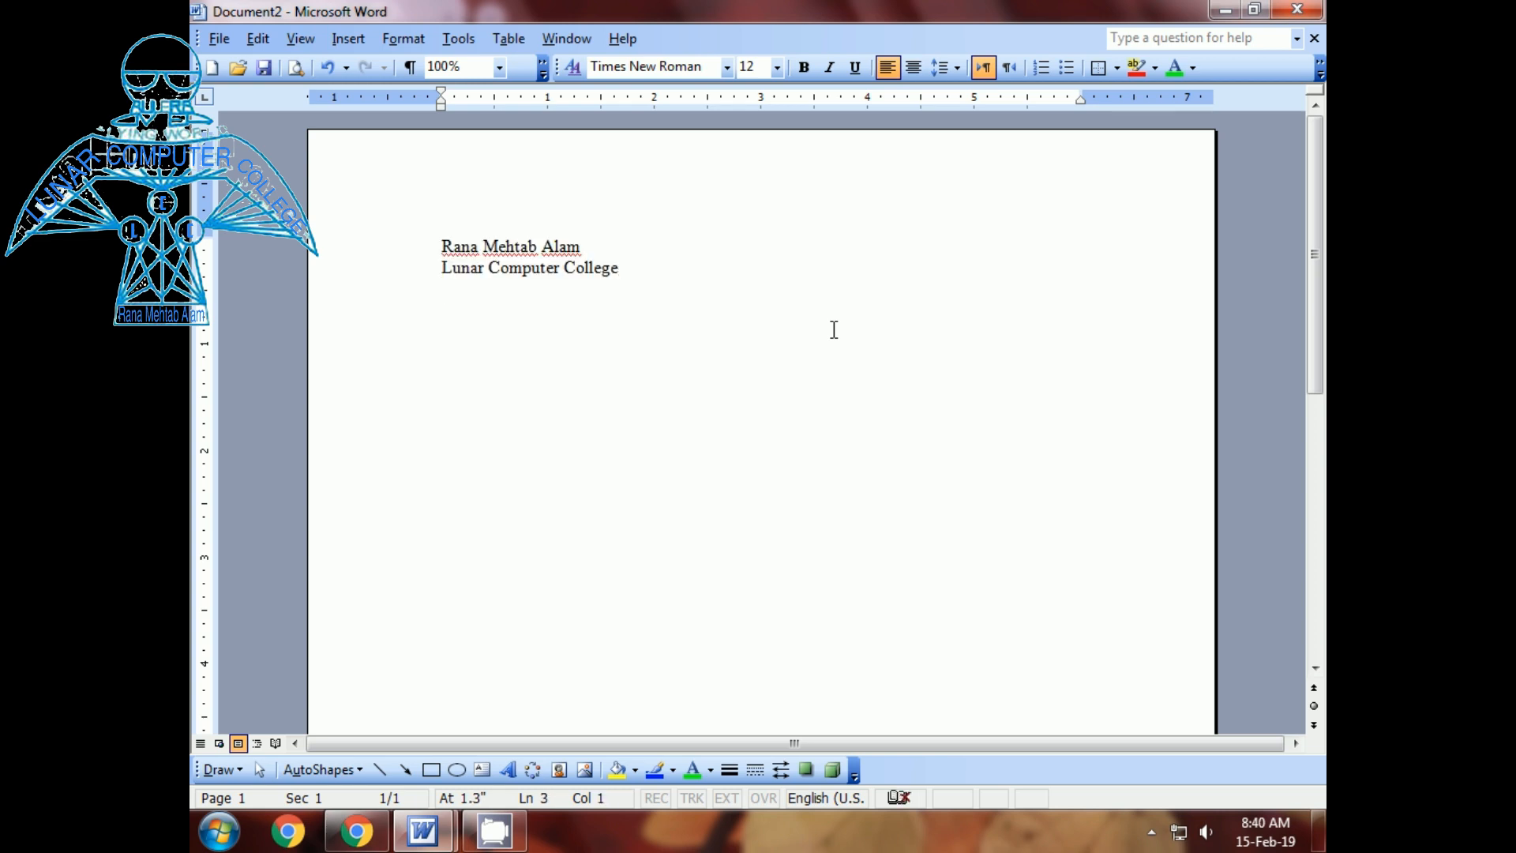
{"action": "key", "text": "Return"}
{"action": "key", "text": "ctrl+v"}
{"action": "key", "text": "Return"}
{"action": "key", "text": "Return"}
{"action": "key", "text": "ctrl+v"}
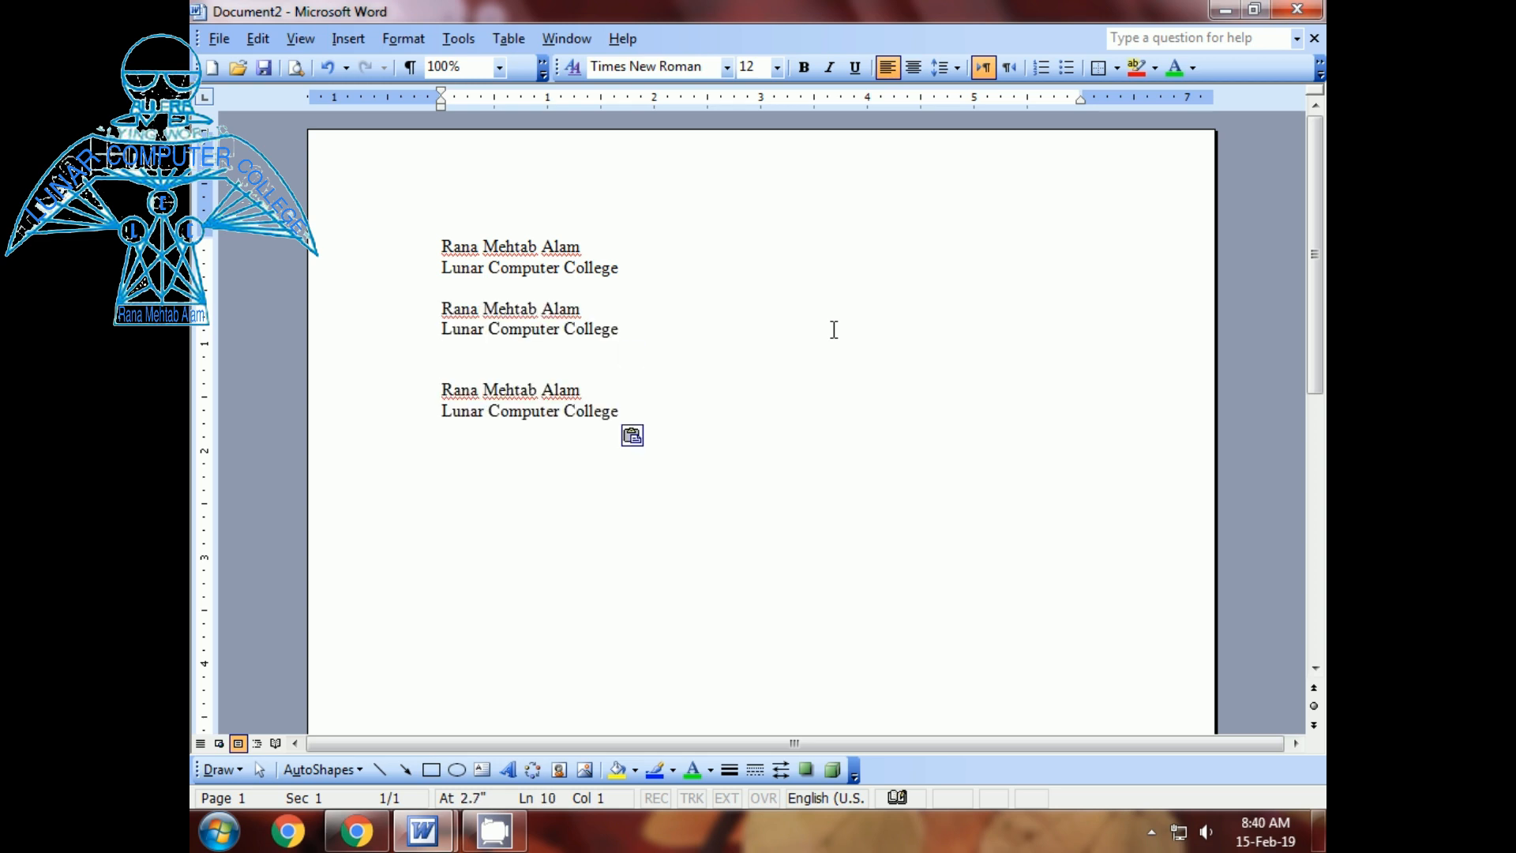
- Paste three more copies of the block, removing an extra blank line, for six blocks in total
{"action": "key", "text": "Return"}
{"action": "key", "text": "Return"}
{"action": "key", "text": "ctrl+v"}
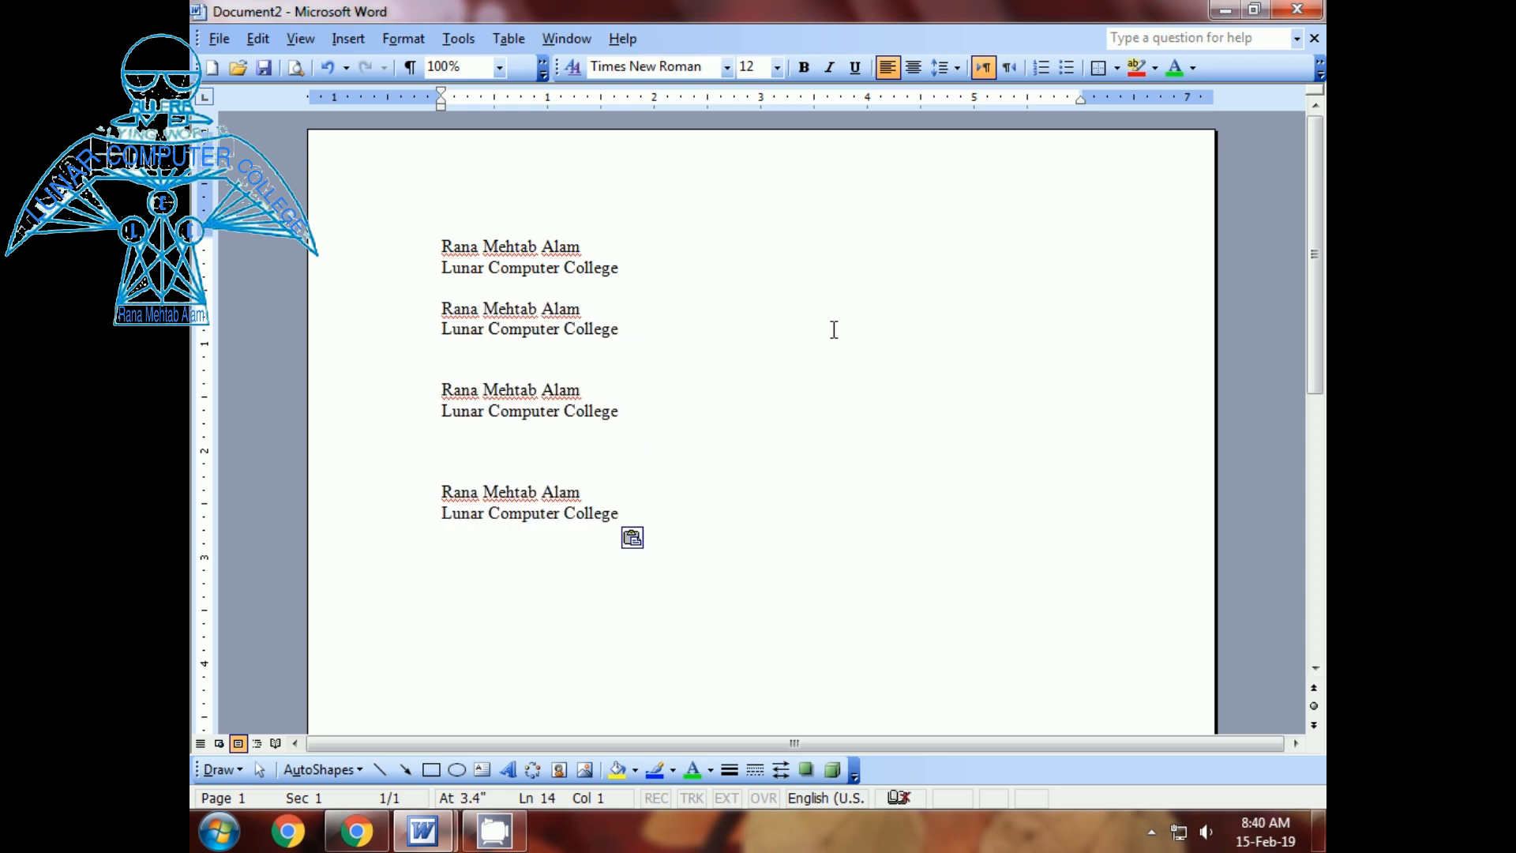
{"action": "key", "text": "Up"}
{"action": "key", "text": "Up"}
{"action": "key", "text": "Up"}
{"action": "key", "text": "Up"}
{"action": "key", "text": "Delete"}
{"action": "key", "text": "Down"}
{"action": "key", "text": "Down"}
{"action": "key", "text": "Down"}
{"action": "key", "text": "Down"}
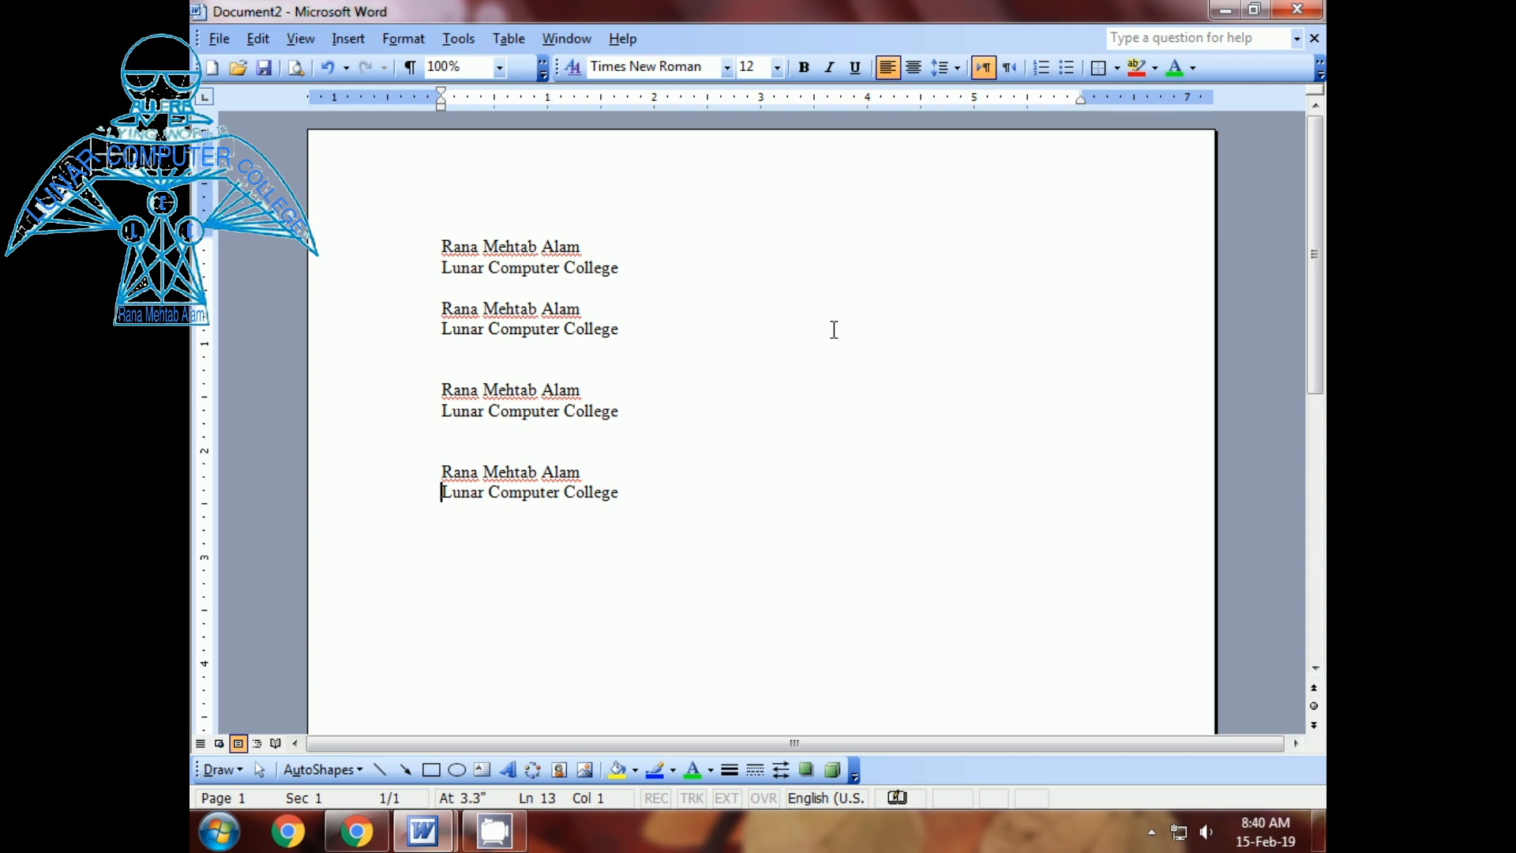
{"action": "key", "text": "Return"}
{"action": "key", "text": "ctrl+v"}
{"action": "key", "text": "Return"}
{"action": "key", "text": "Return"}
{"action": "key", "text": "ctrl+v"}
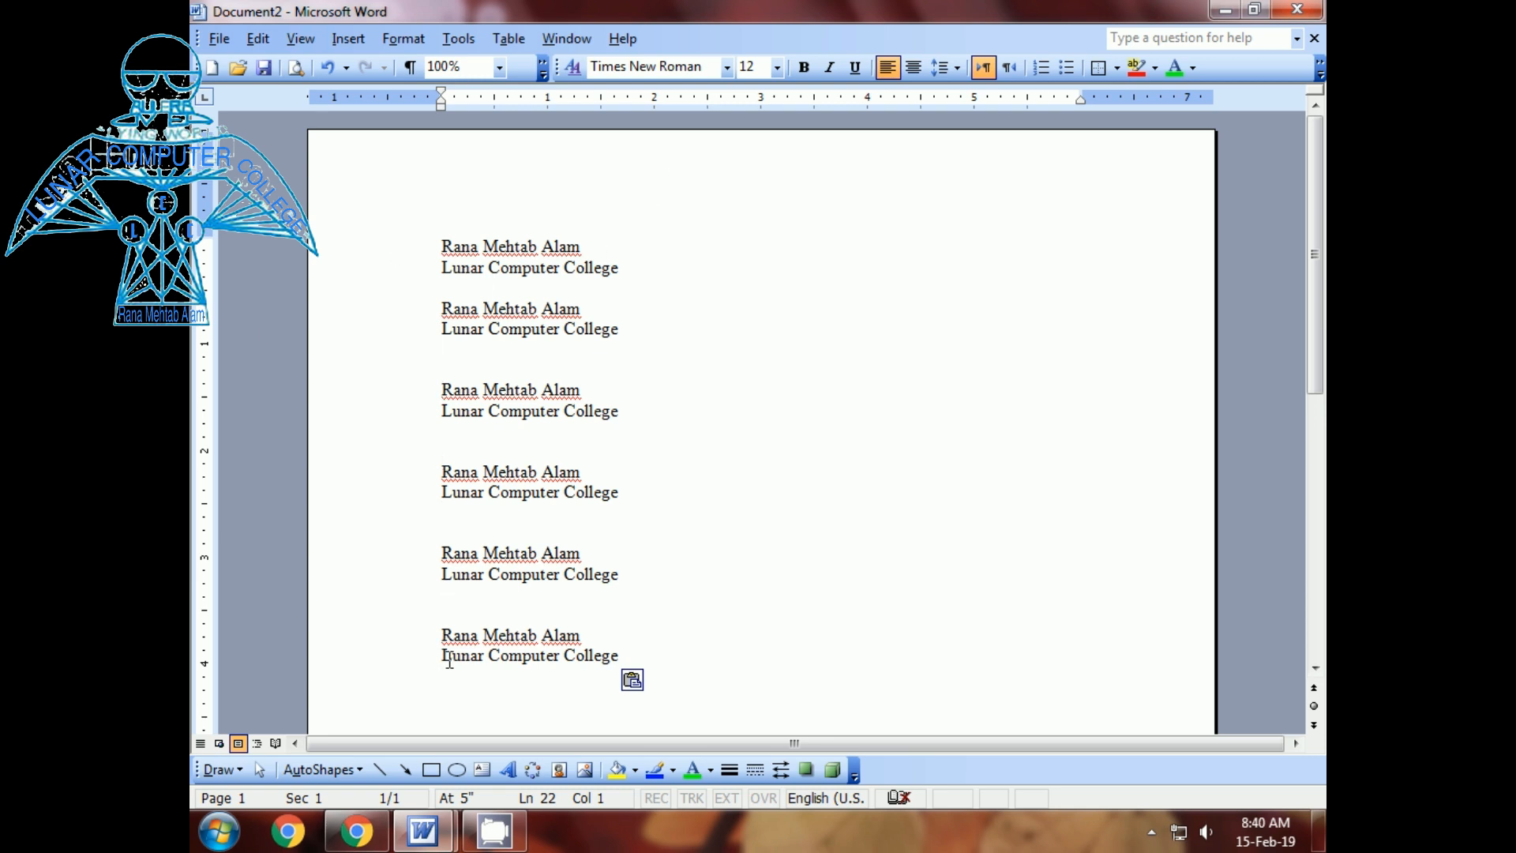
- Select all six name-and-college blocks and paste a duplicate set after the last one
{"action": "left_click_drag", "start_coordinate": [441, 245], "coordinate": [633, 667]}
{"action": "key", "text": "ctrl+c"}
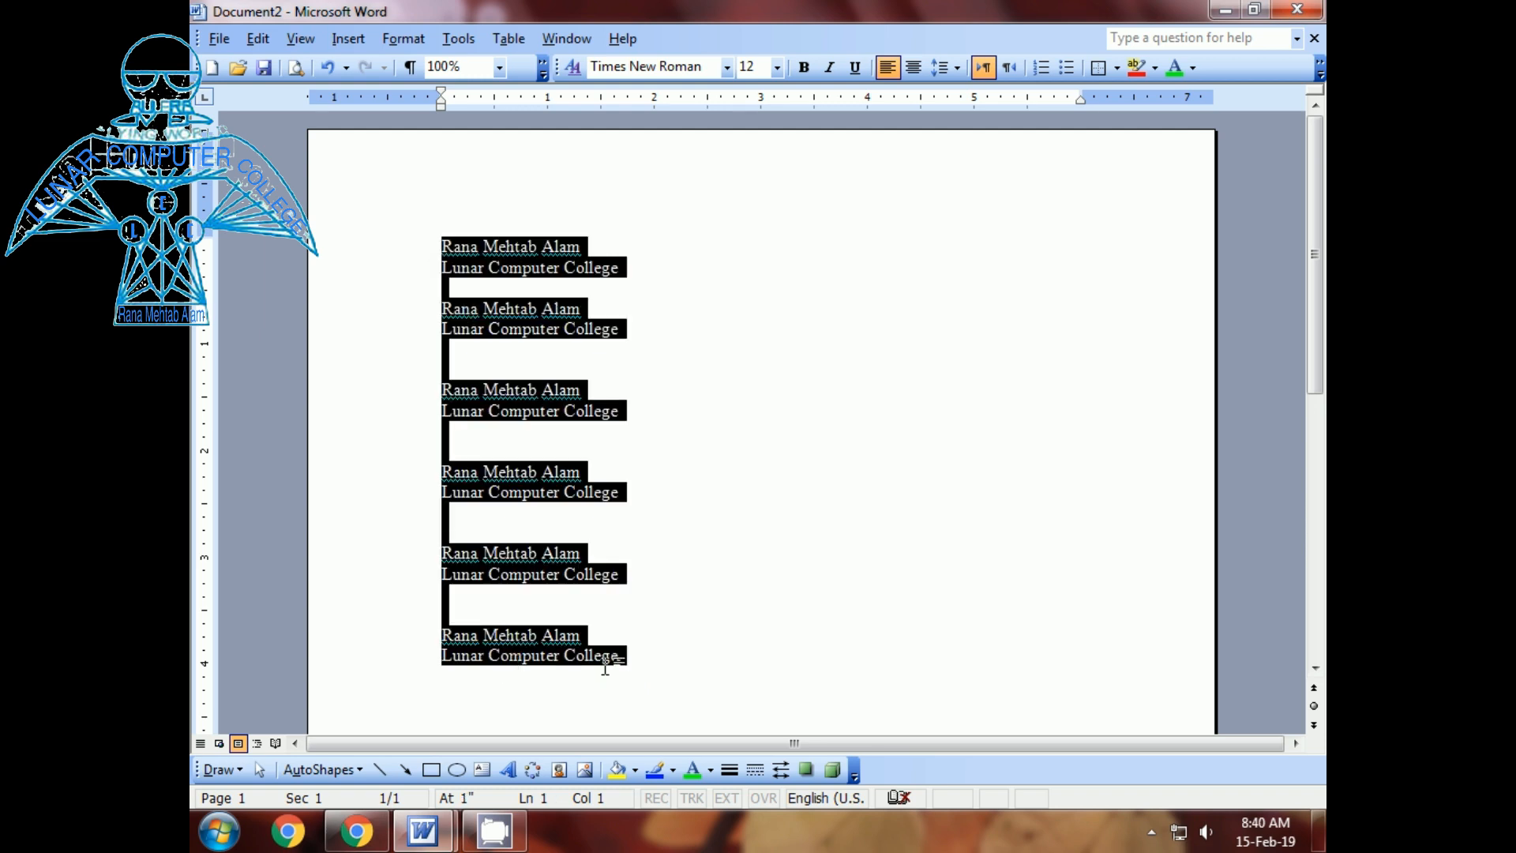
{"action": "left_click", "coordinate": [543, 689]}
{"action": "key", "text": "Return"}
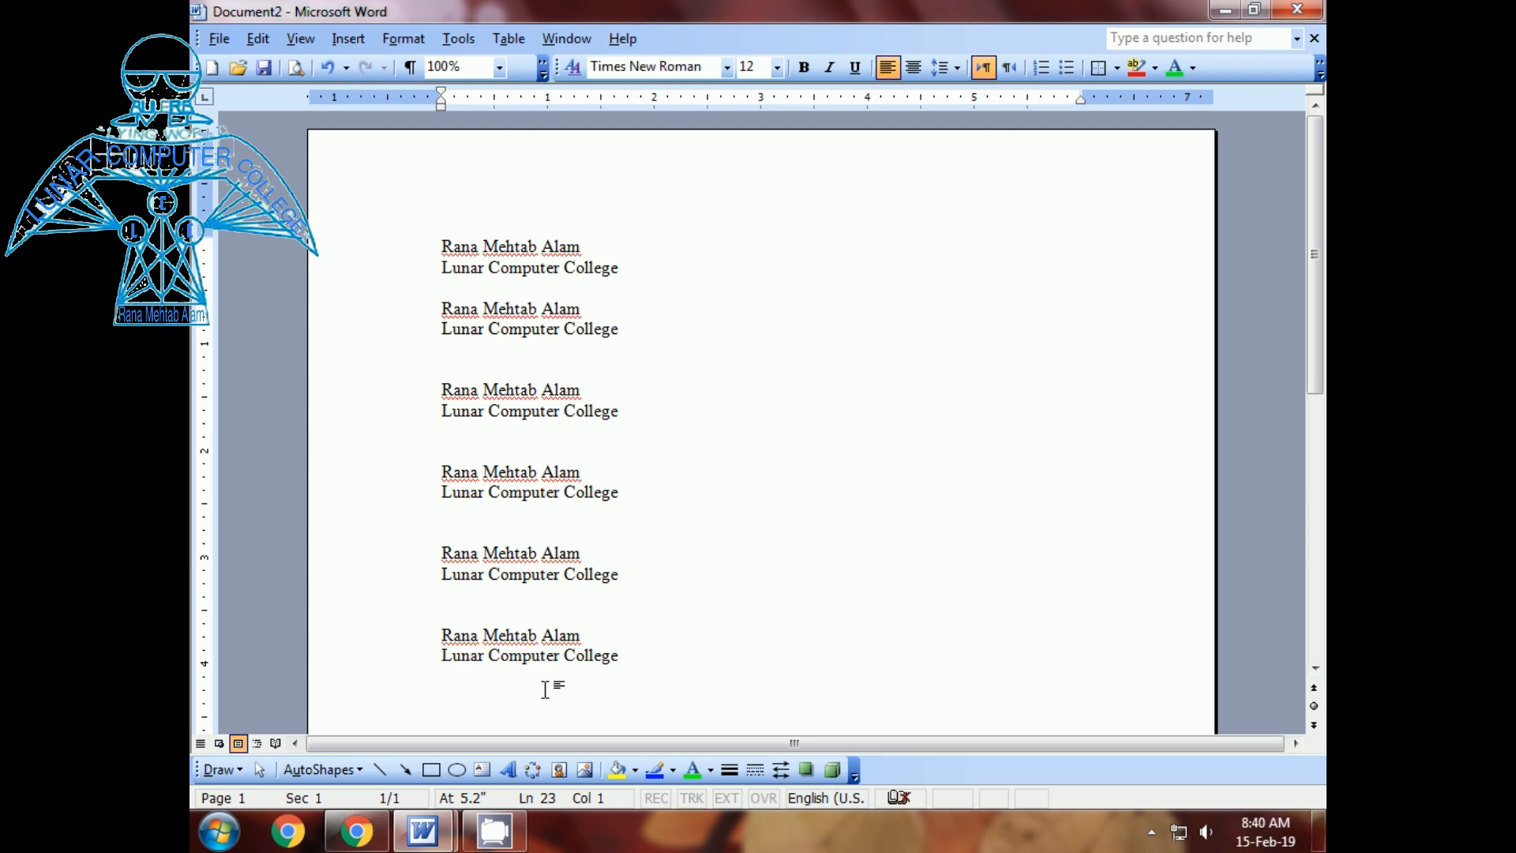
{"action": "key", "text": "ctrl+v"}
{"action": "scroll", "coordinate": [575, 679], "scroll_direction": "up", "scroll_amount": 7}
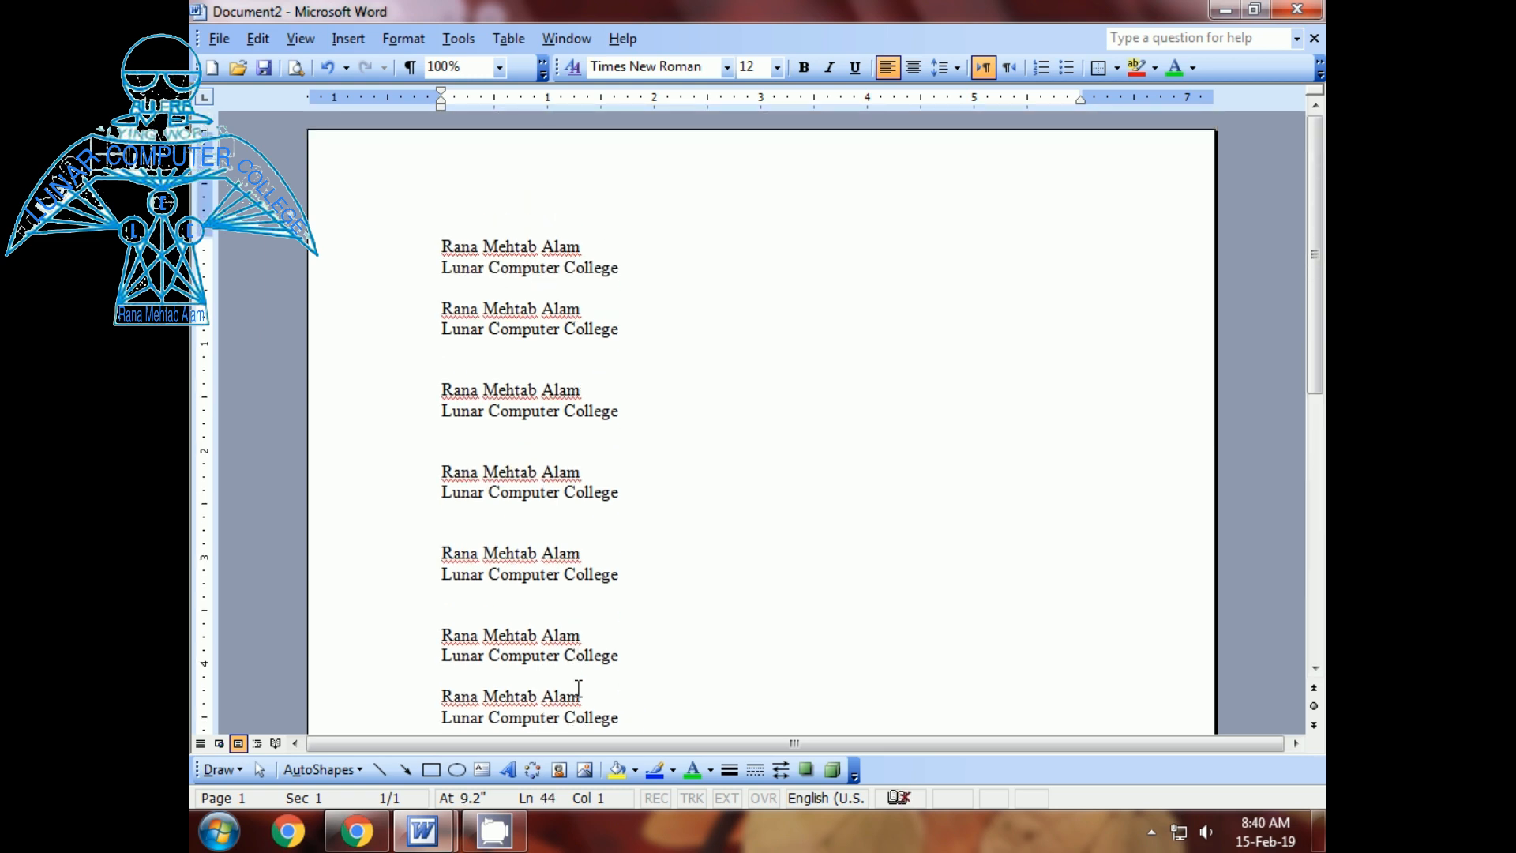
{"action": "scroll", "coordinate": [578, 687], "scroll_direction": "down", "scroll_amount": 2}
{"action": "scroll", "coordinate": [578, 687], "scroll_direction": "up", "scroll_amount": 2}
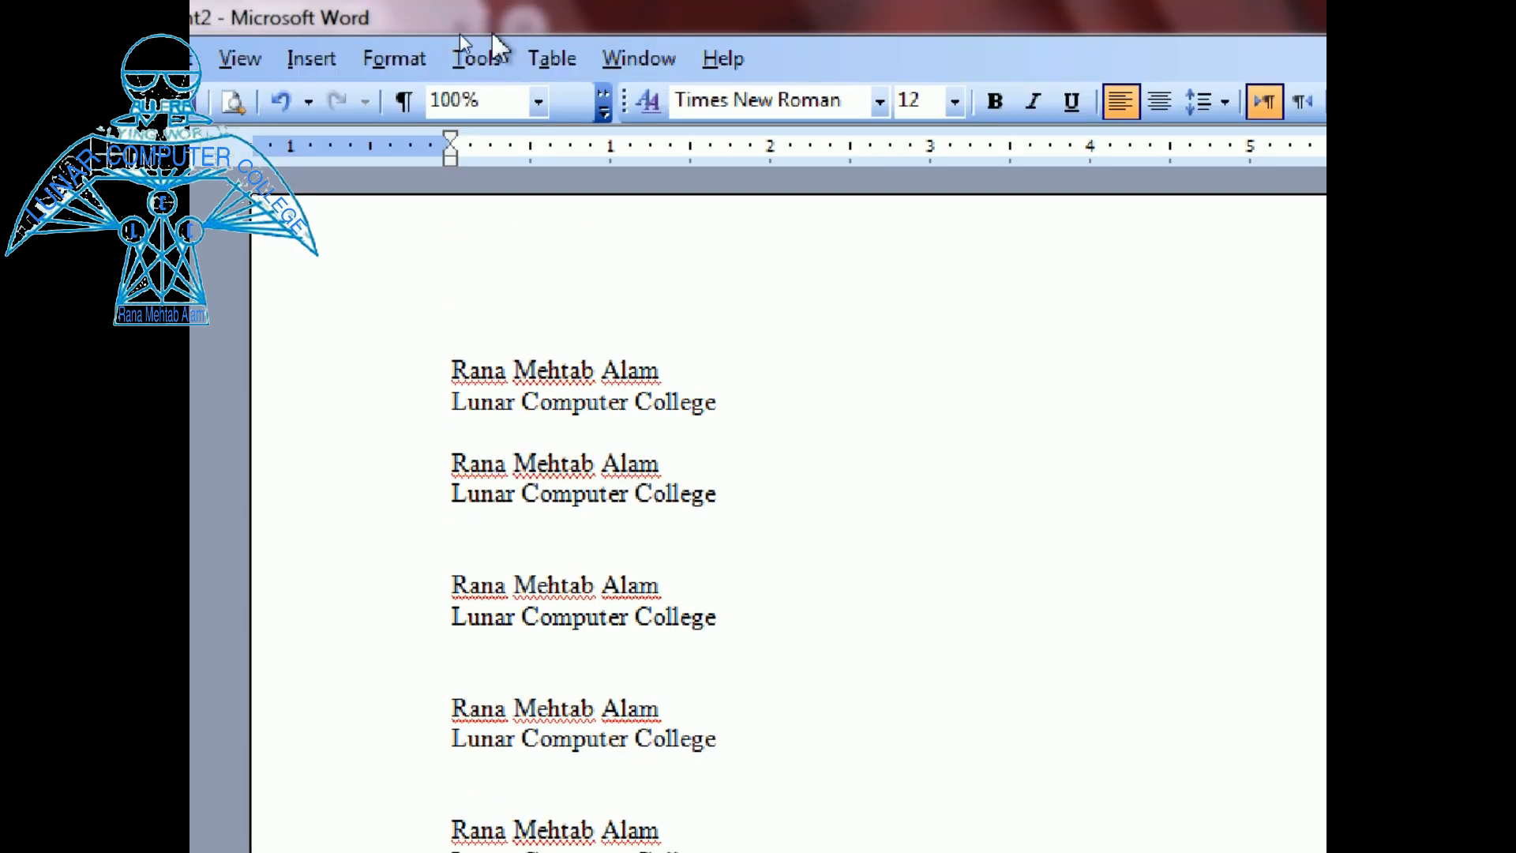
- Start Record New Macro from the Tools menu, keeping the default name Macro2 in Normal.dot
{"action": "left_click", "coordinate": [476, 58]}
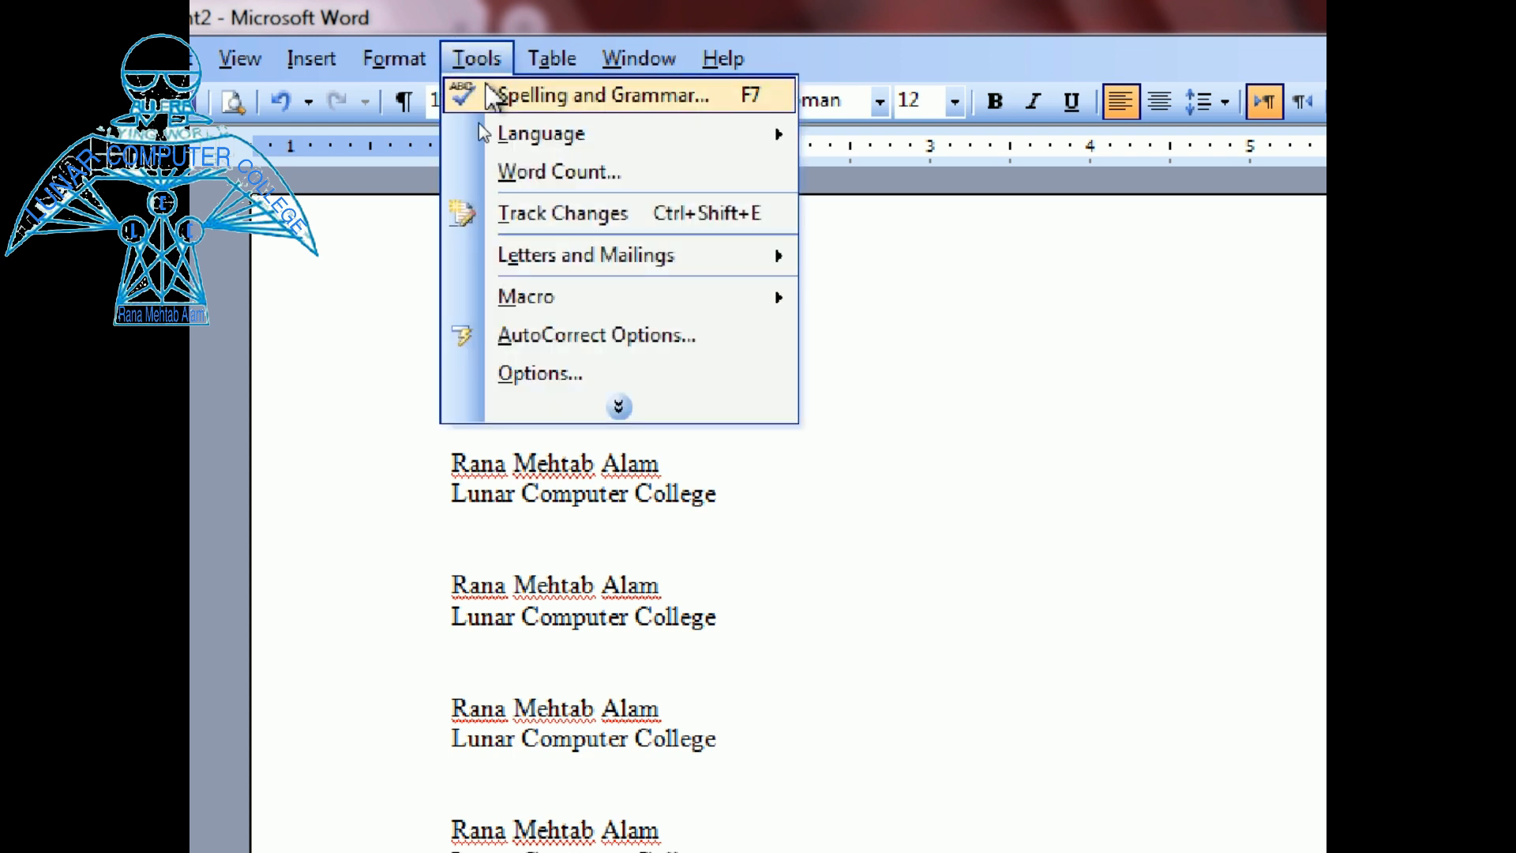
{"action": "mouse_move", "coordinate": [536, 308]}
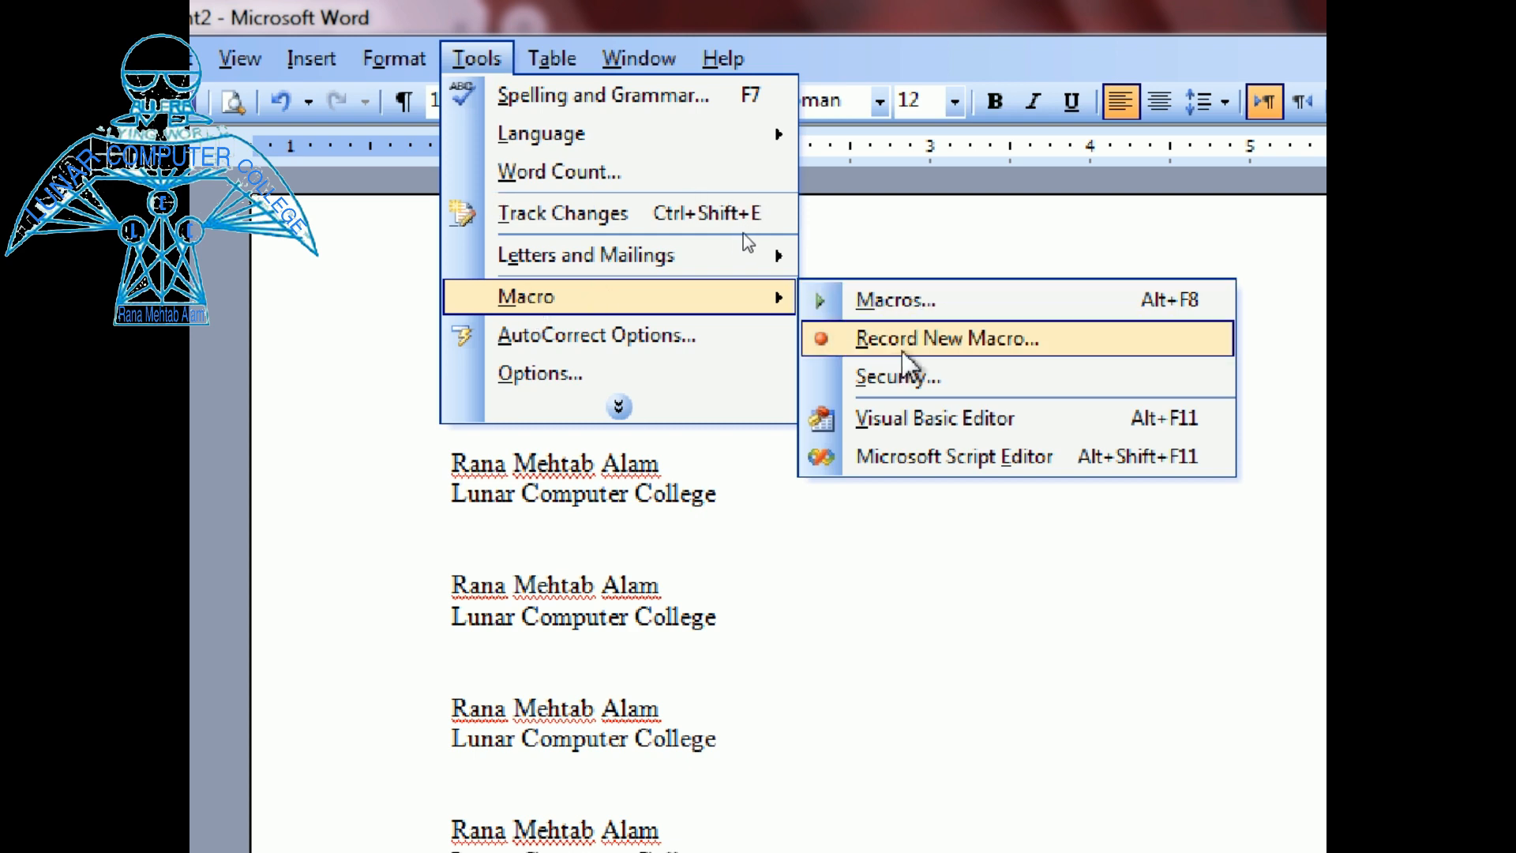
{"action": "left_click", "coordinate": [918, 339]}
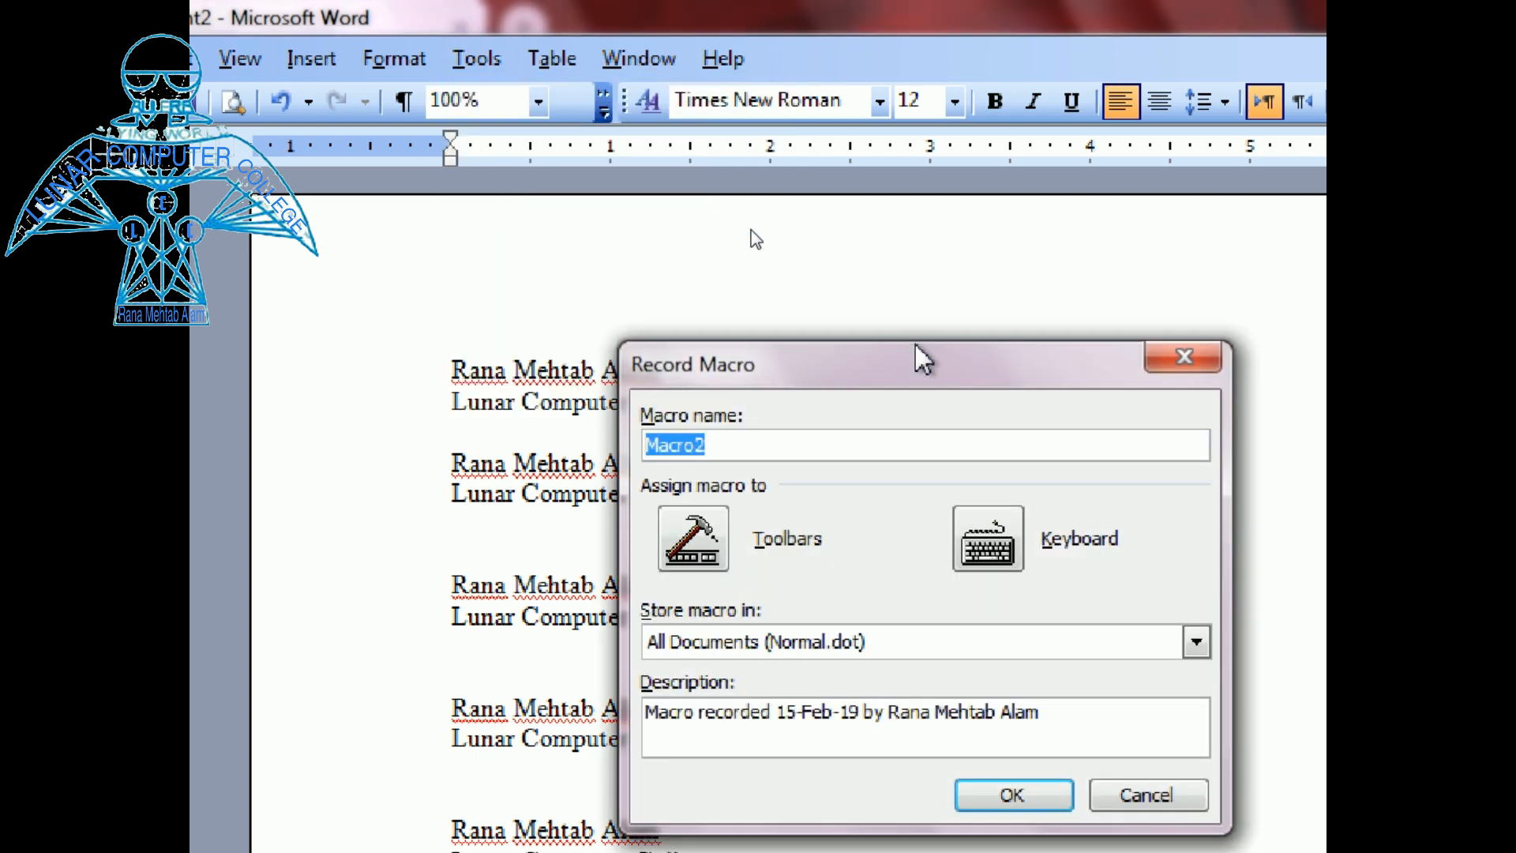
{"action": "left_click_drag", "start_coordinate": [918, 367], "coordinate": [785, 285]}
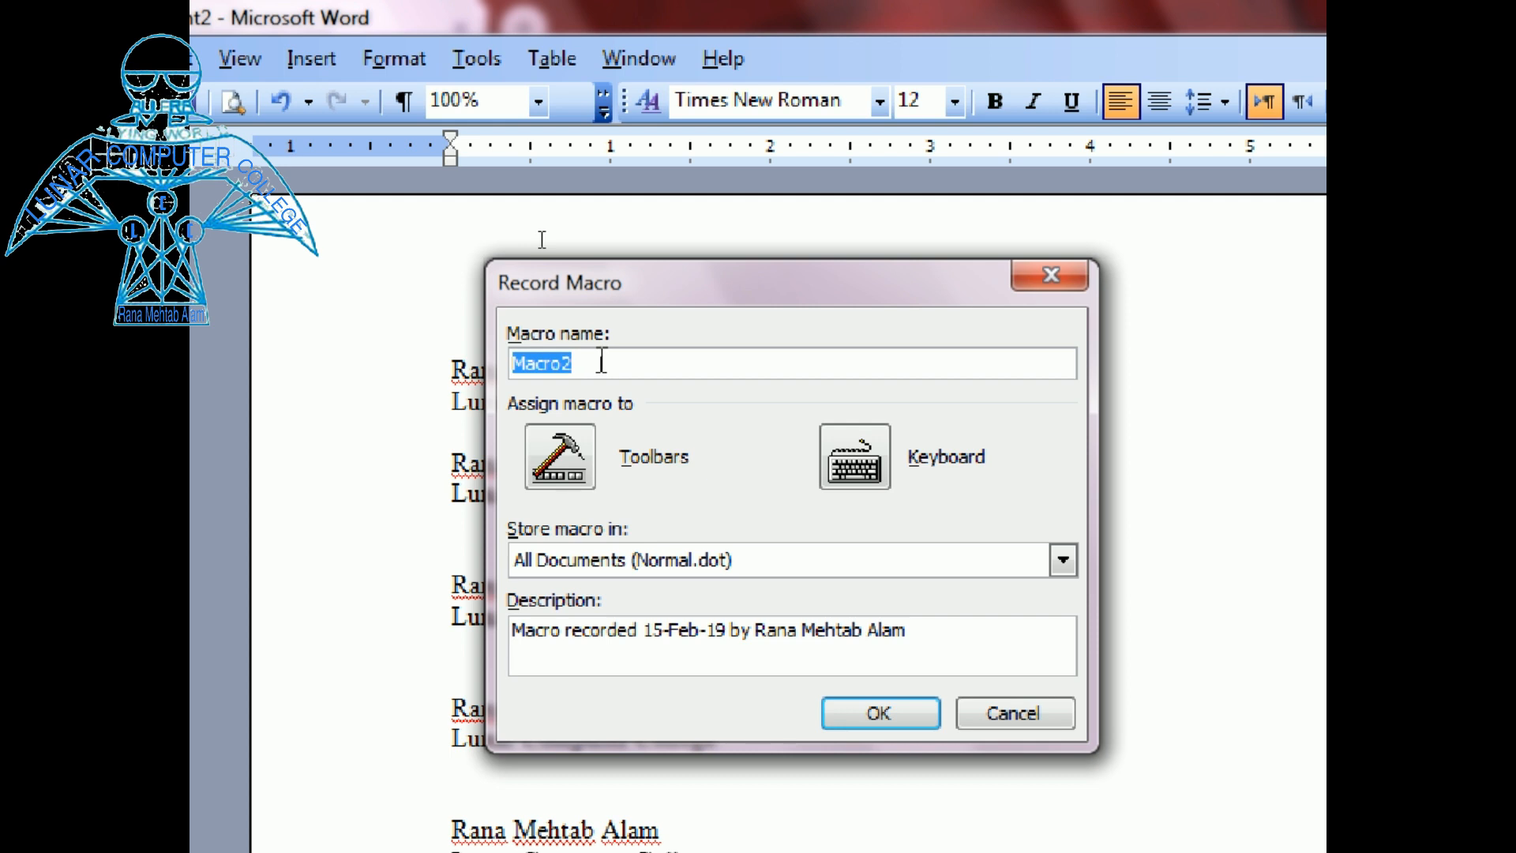
- Assign Macro2 the shortcut Ctrl+Alt+Shift+F and begin recording
{"action": "left_click", "coordinate": [860, 474]}
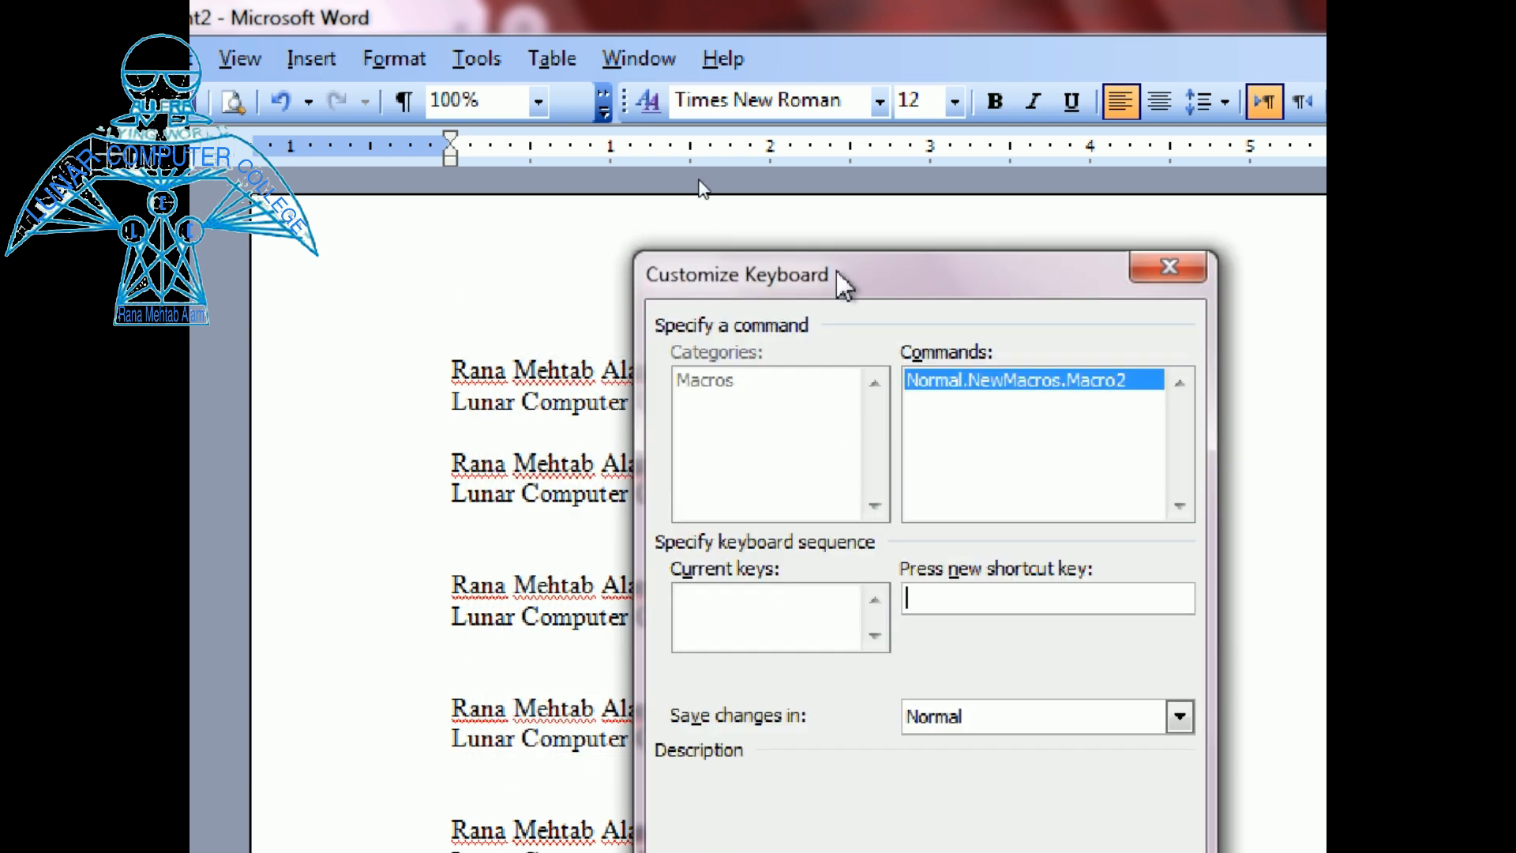
{"action": "left_click_drag", "start_coordinate": [864, 274], "coordinate": [717, 172]}
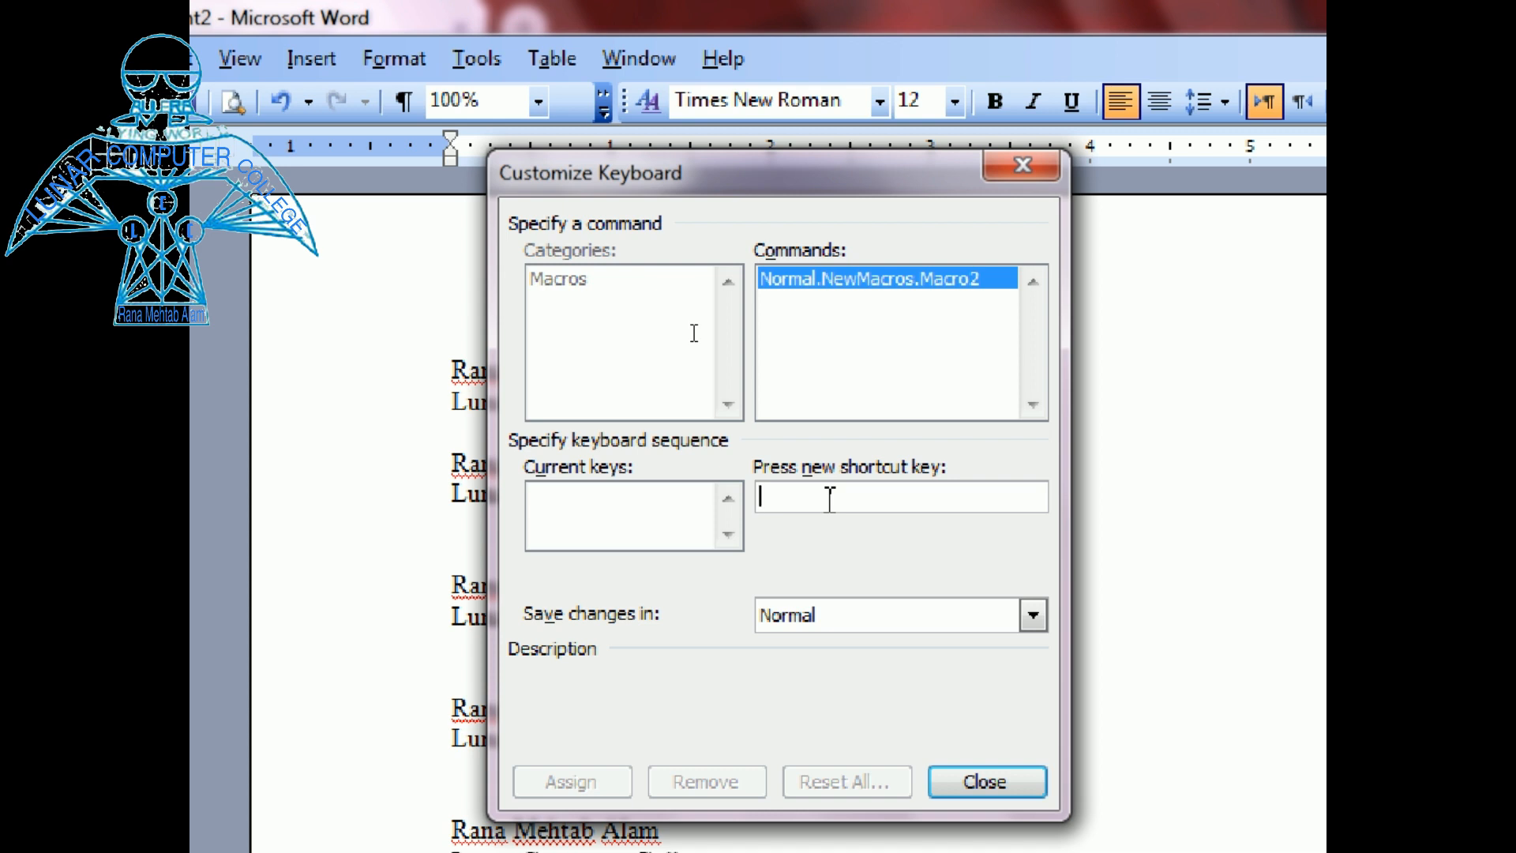
{"action": "key", "text": "ctrl+alt+shift+f"}
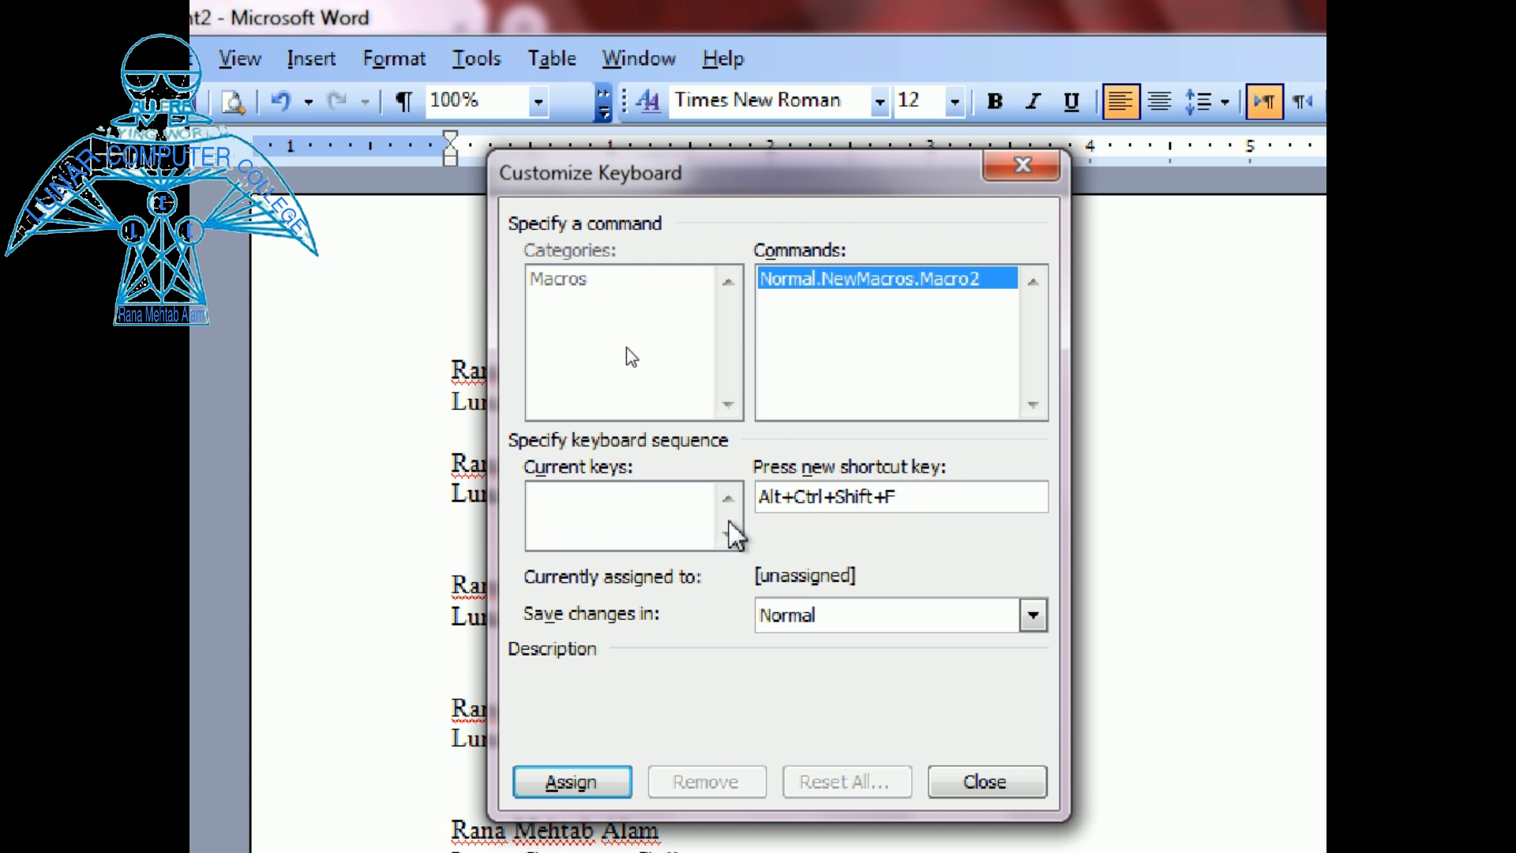
{"action": "left_click", "coordinate": [600, 784]}
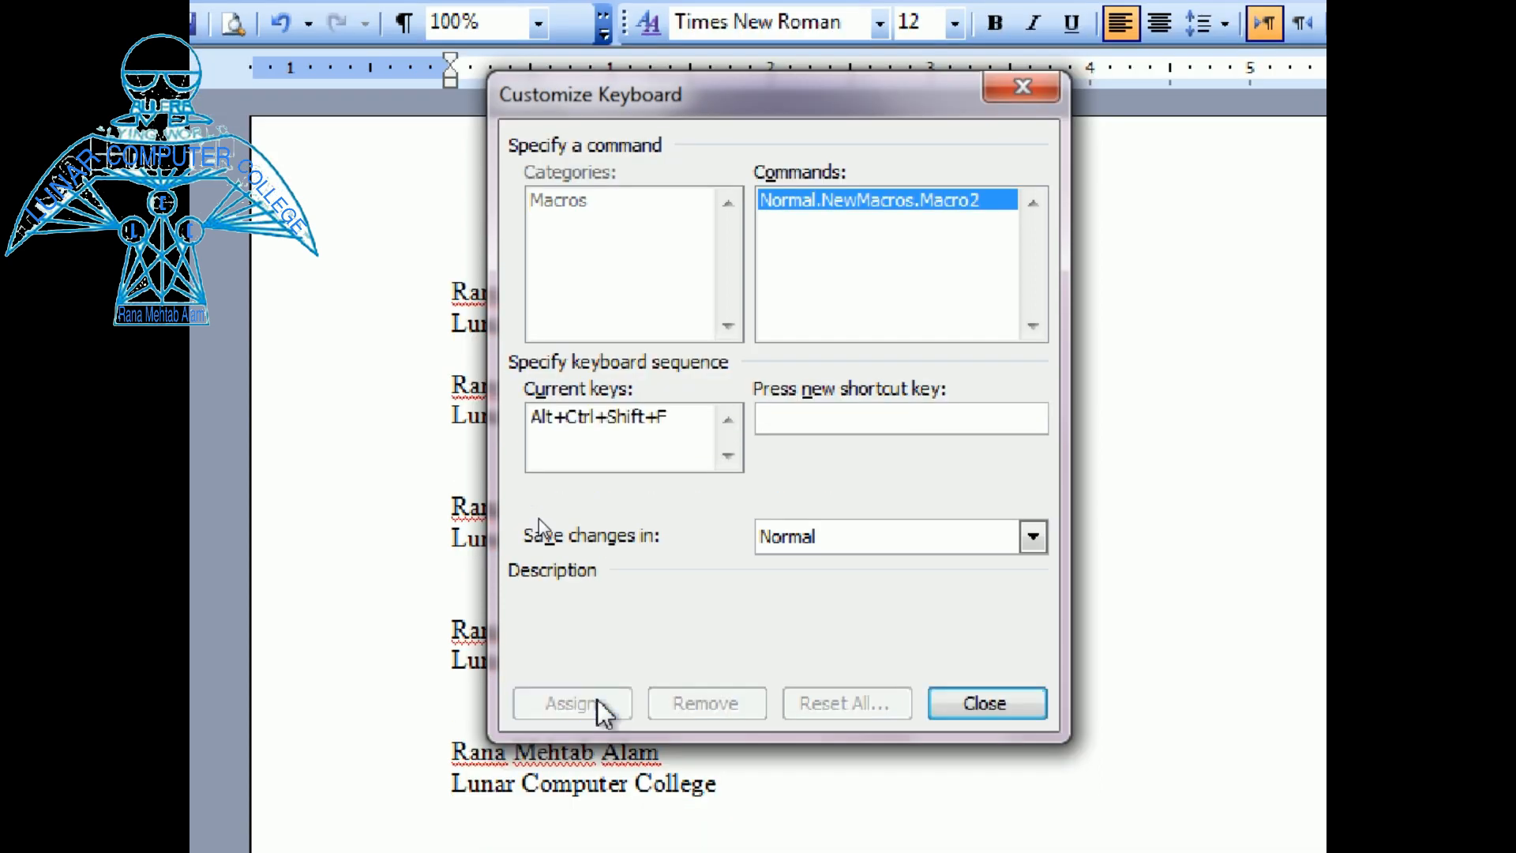
{"action": "left_click", "coordinate": [1010, 706]}
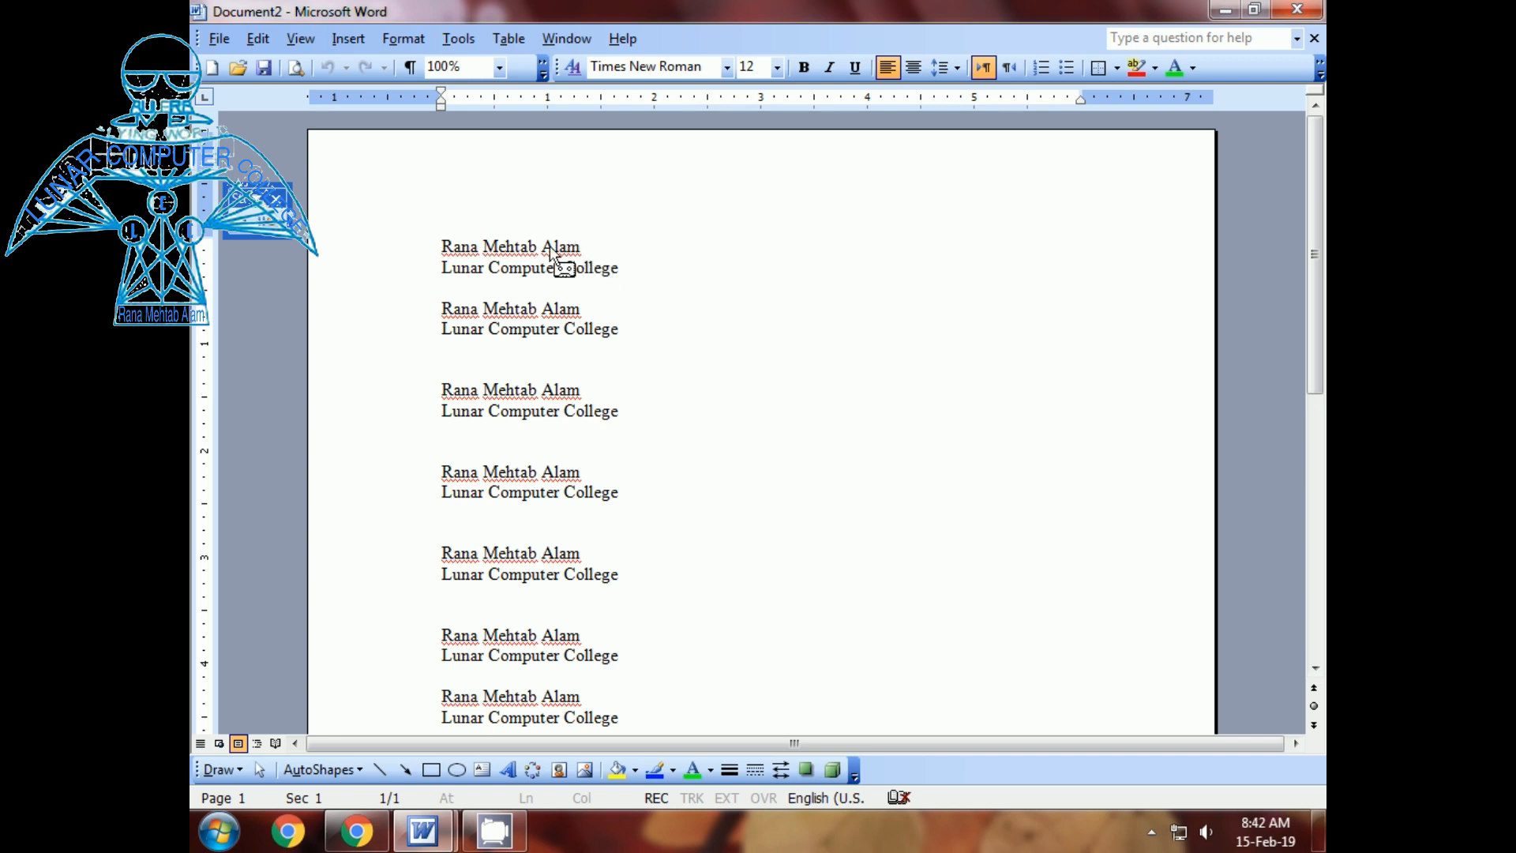
- Record choosing the ! PEPSI ! display font from the font list
{"action": "left_click", "coordinate": [726, 68]}
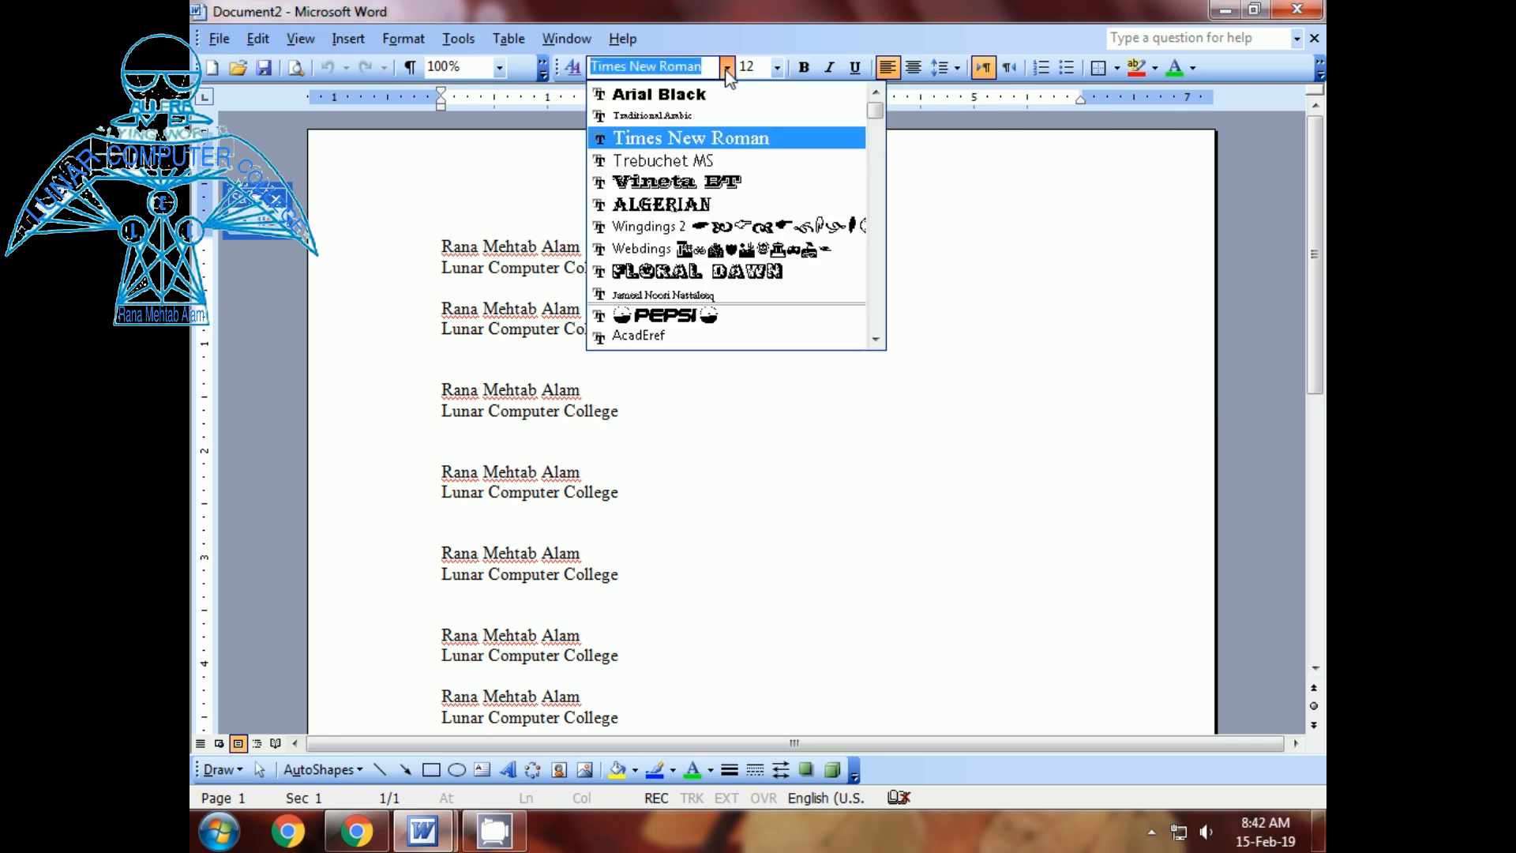
{"action": "left_click", "coordinate": [876, 340]}
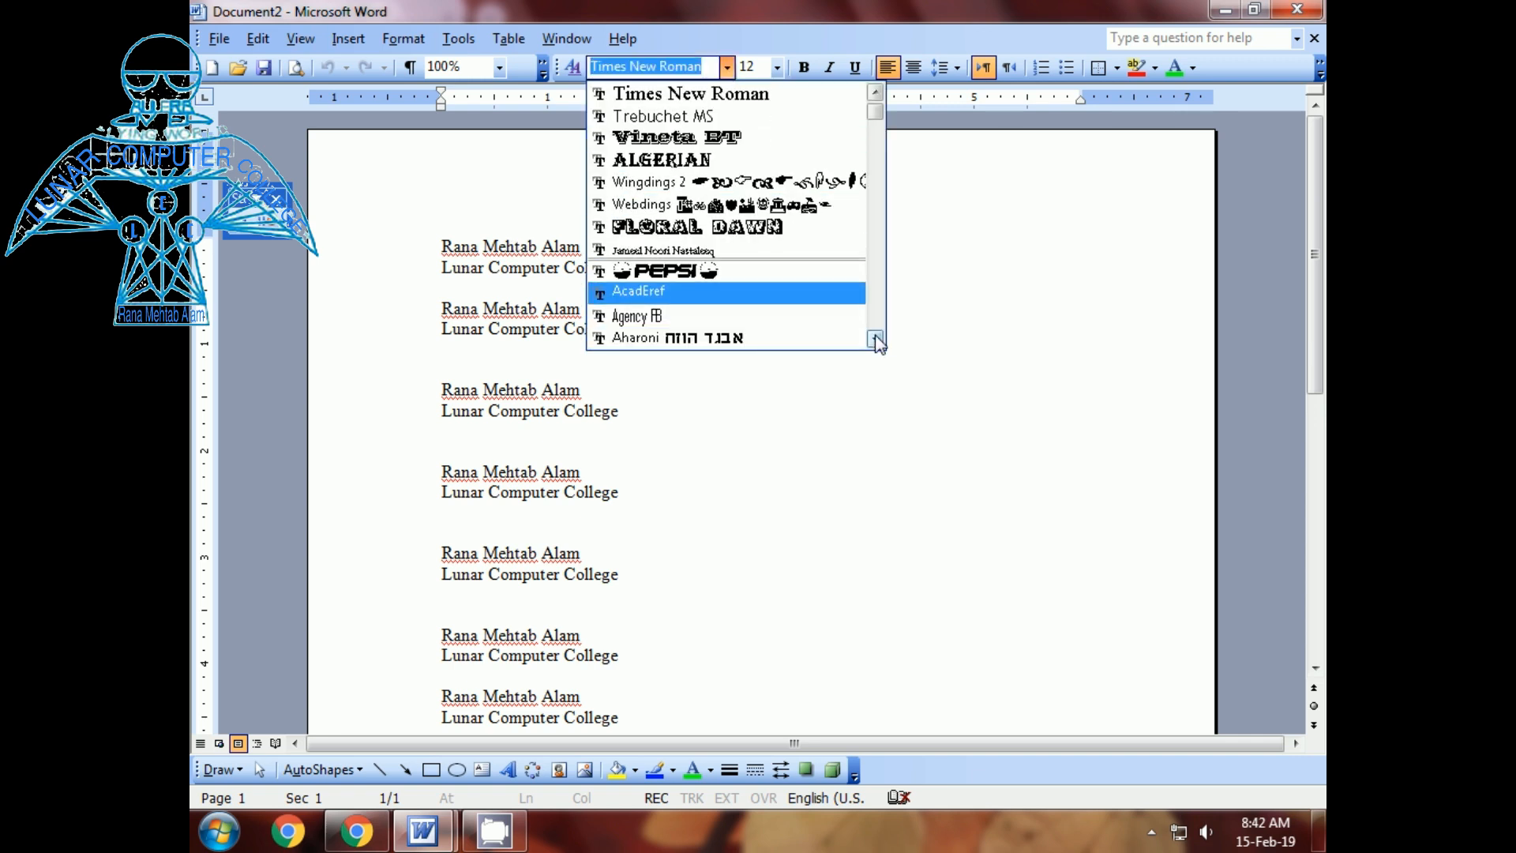
{"action": "left_click", "coordinate": [875, 339]}
{"action": "left_click", "coordinate": [876, 340]}
{"action": "left_click", "coordinate": [875, 340]}
{"action": "left_click", "coordinate": [875, 339]}
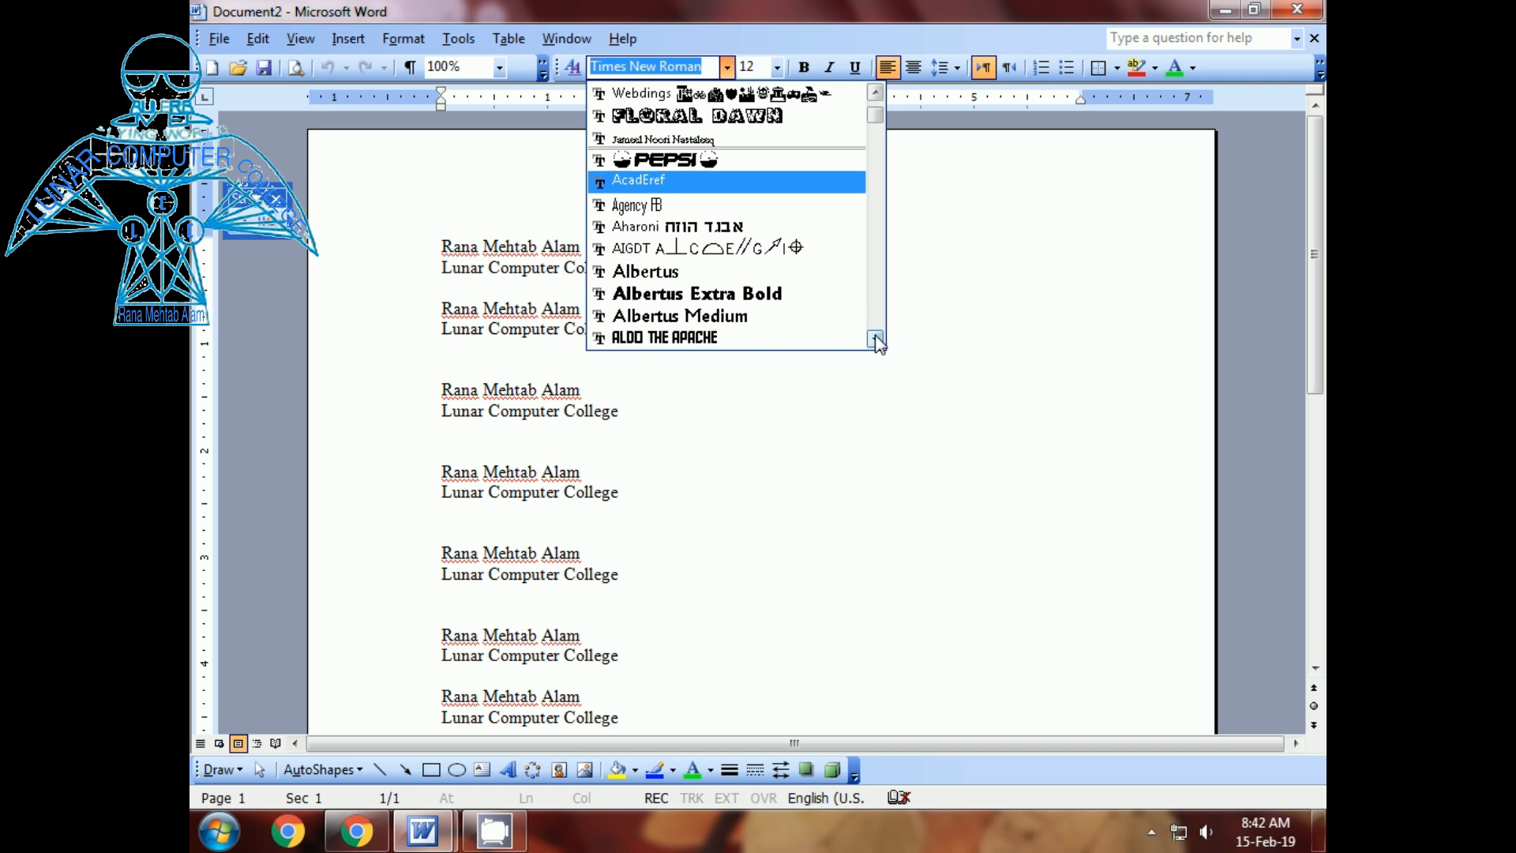
{"action": "left_click", "coordinate": [876, 339]}
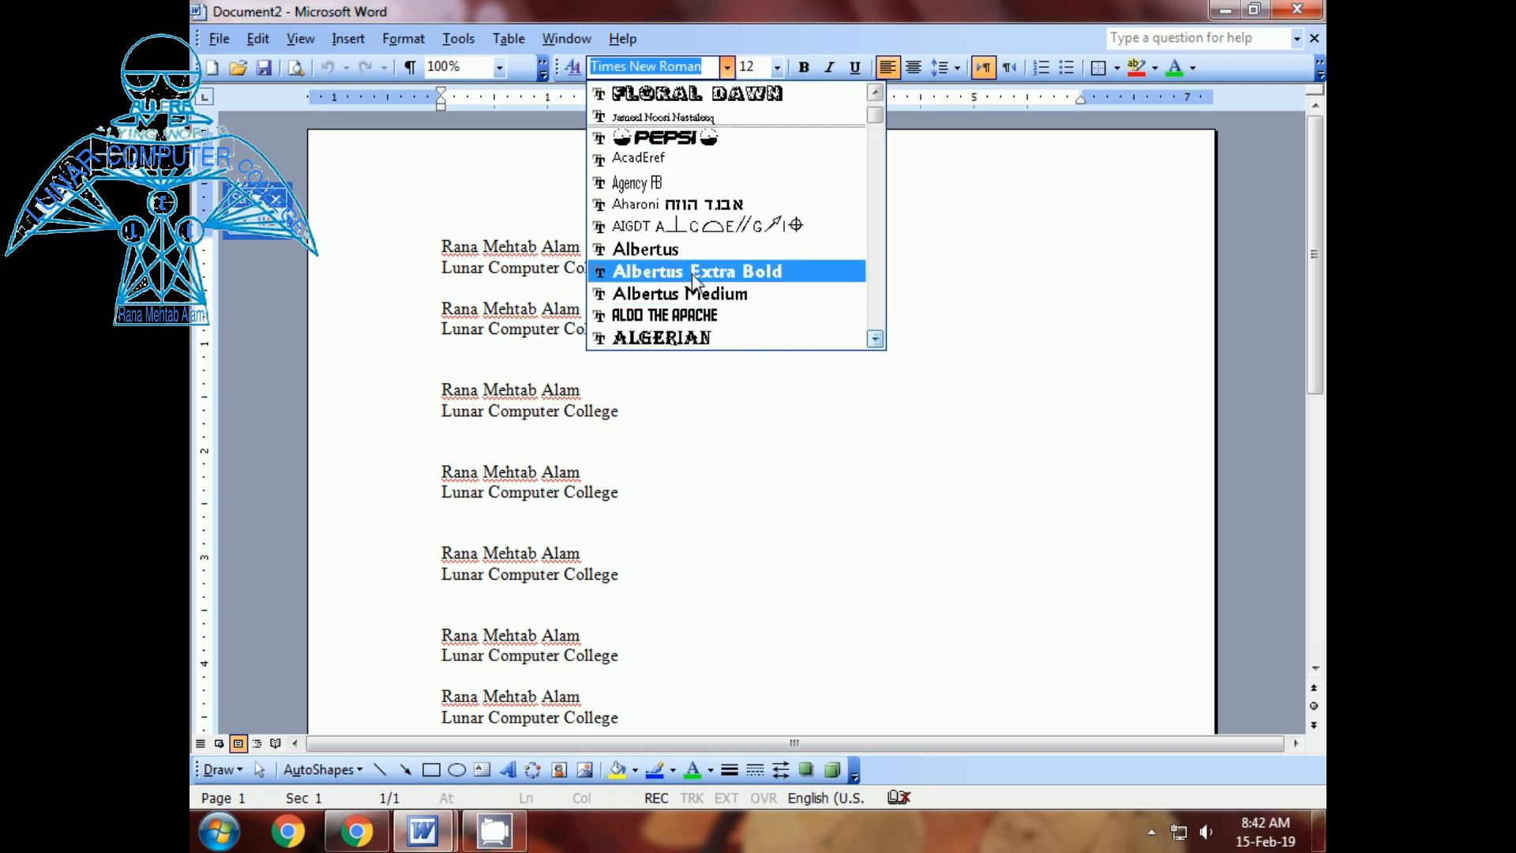
{"action": "left_click", "coordinate": [663, 139]}
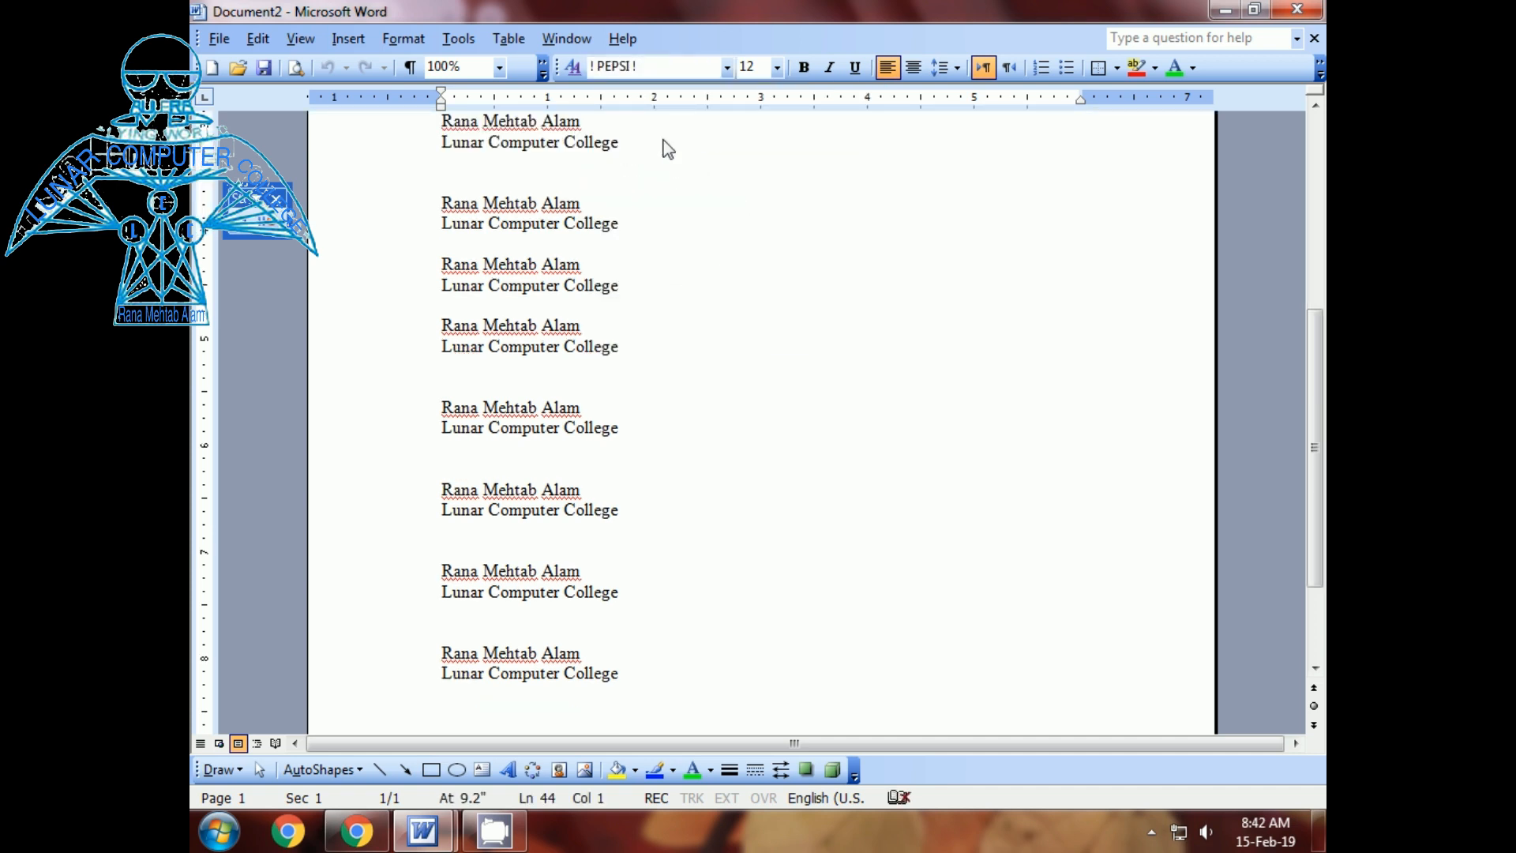
- Record 14 pt size, bold, italic, underline and blue font colour
{"action": "left_click", "coordinate": [776, 70]}
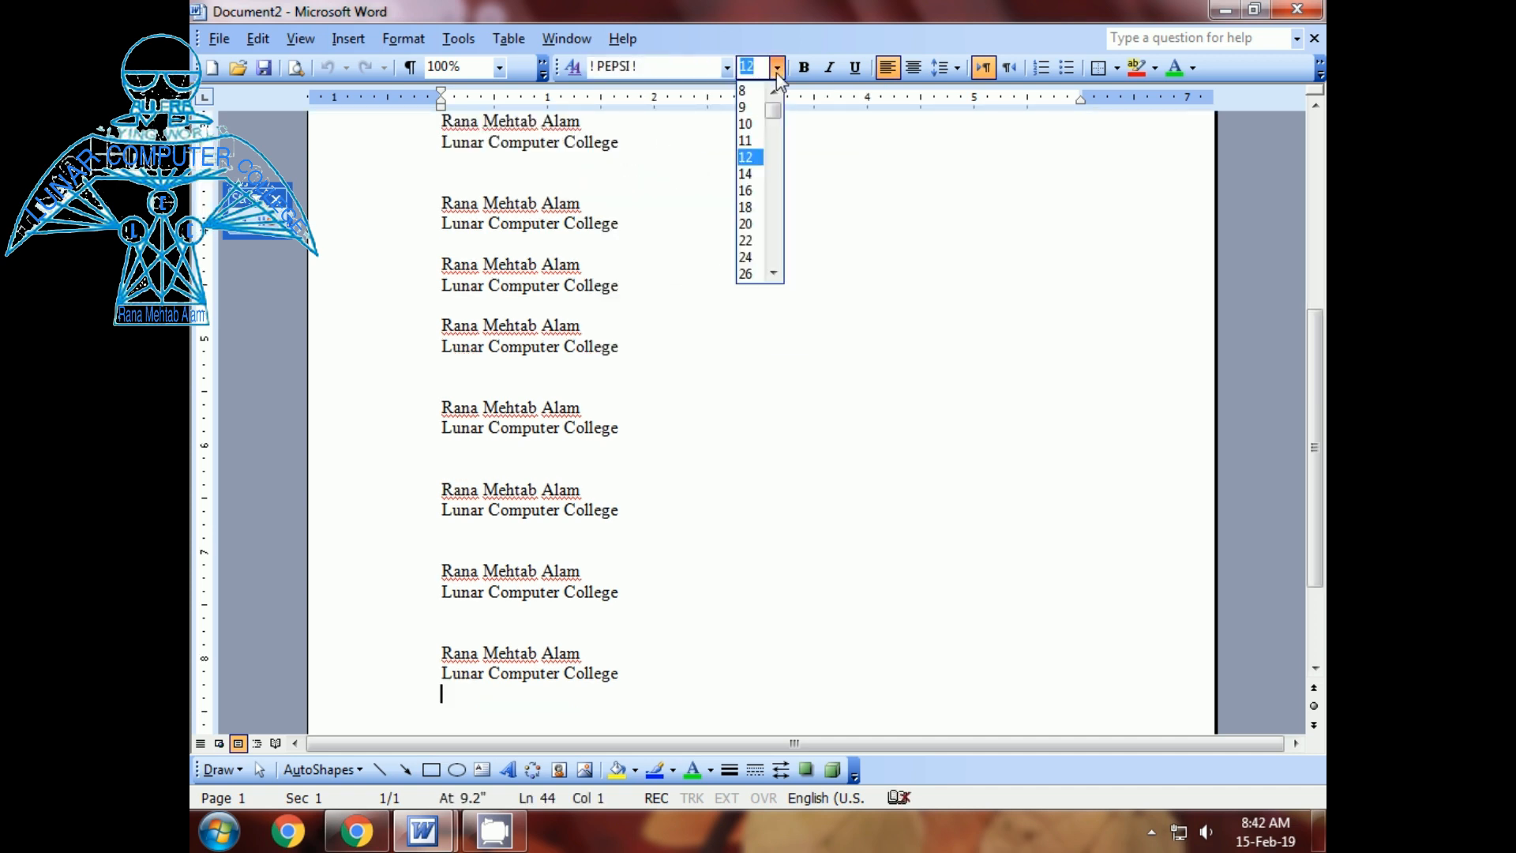
{"action": "left_click", "coordinate": [757, 169]}
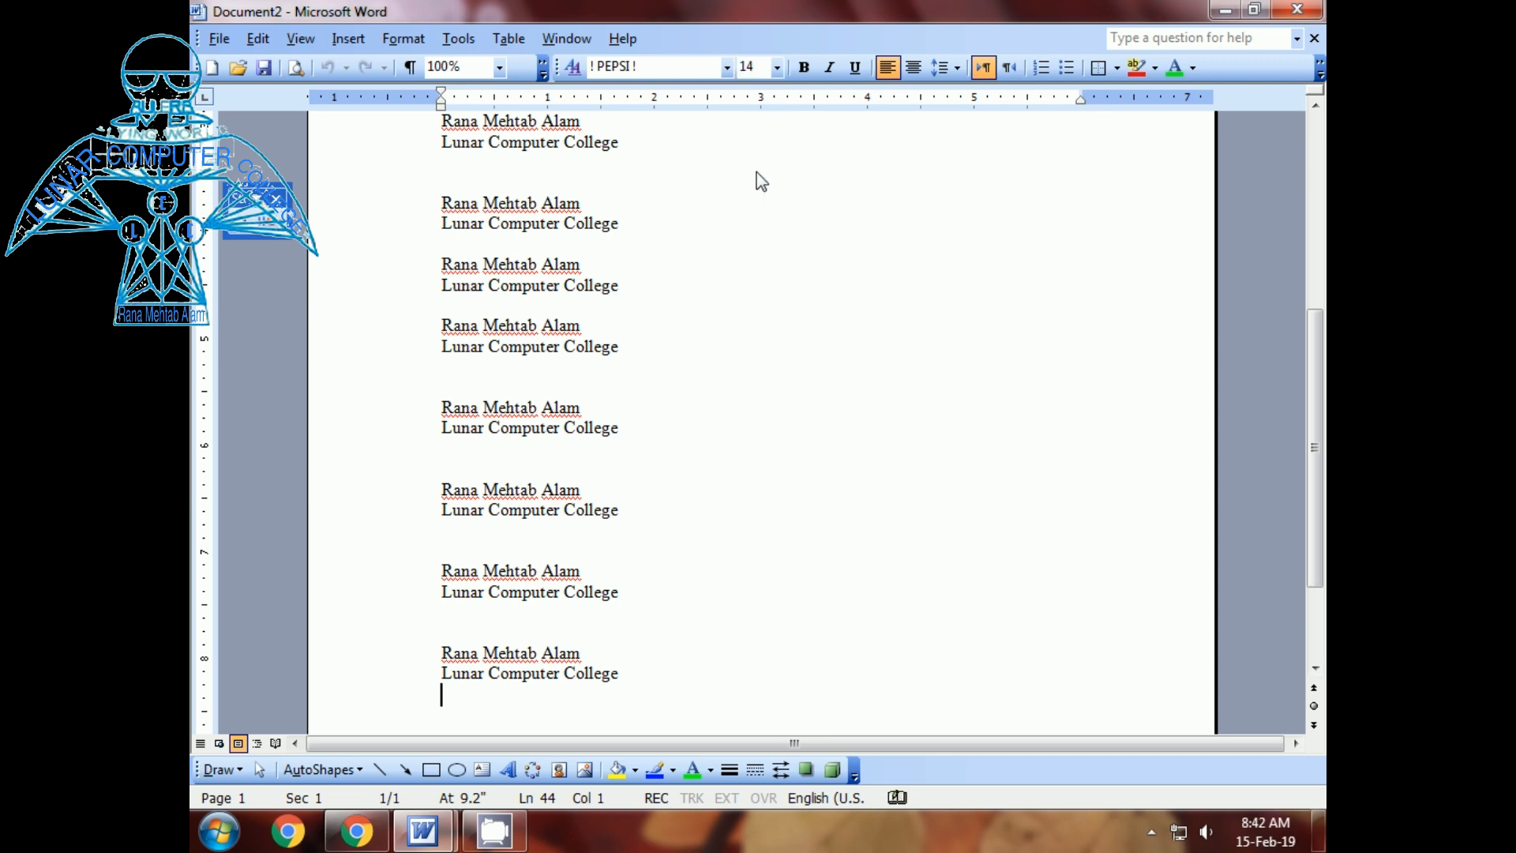
{"action": "left_click", "coordinate": [804, 68]}
{"action": "left_click", "coordinate": [829, 68]}
{"action": "left_click", "coordinate": [854, 68]}
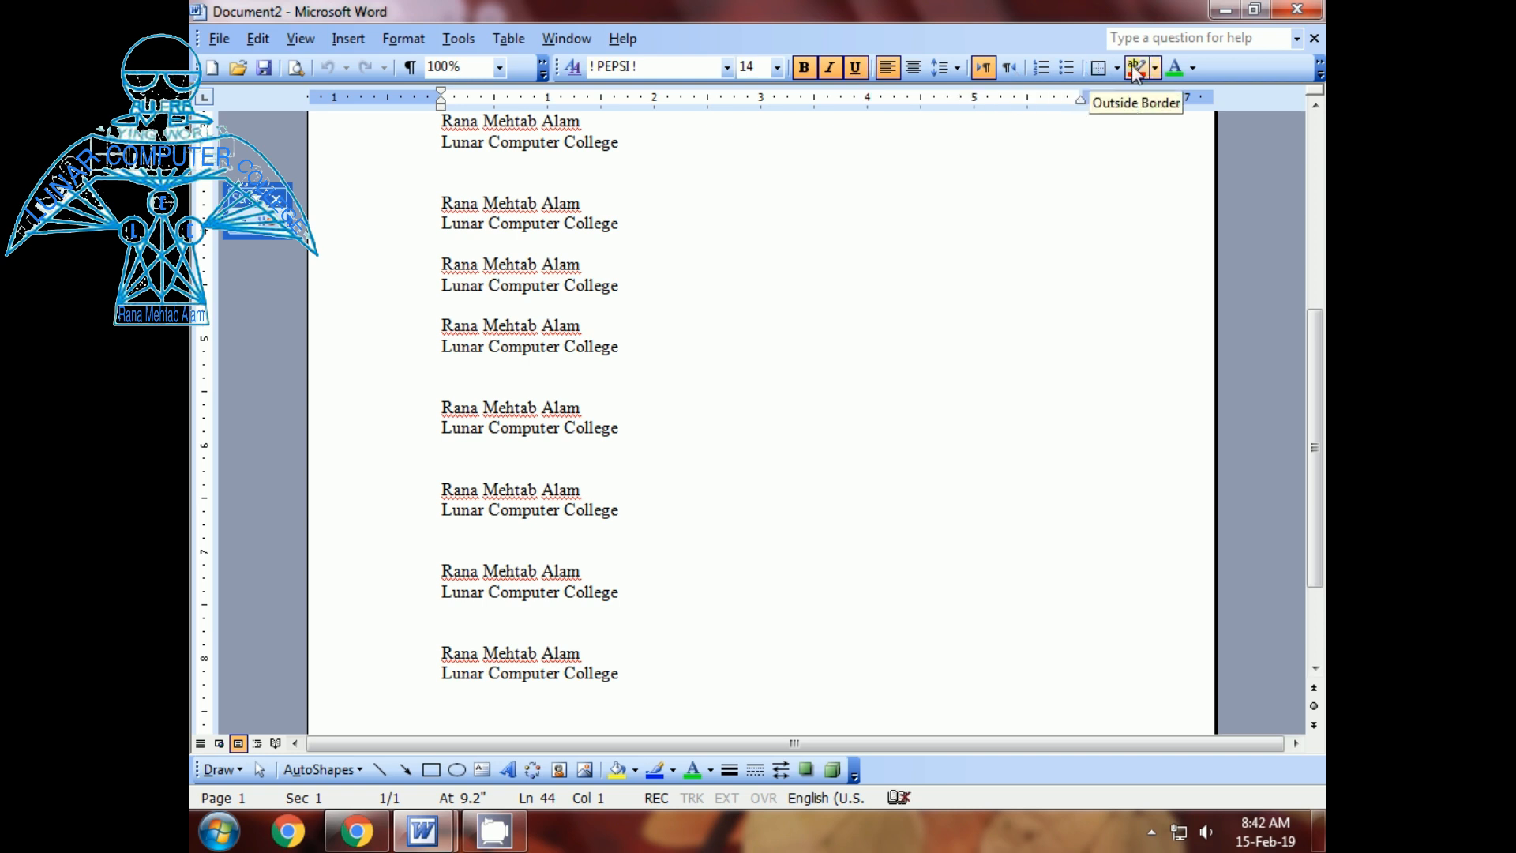
{"action": "left_click", "coordinate": [1192, 68]}
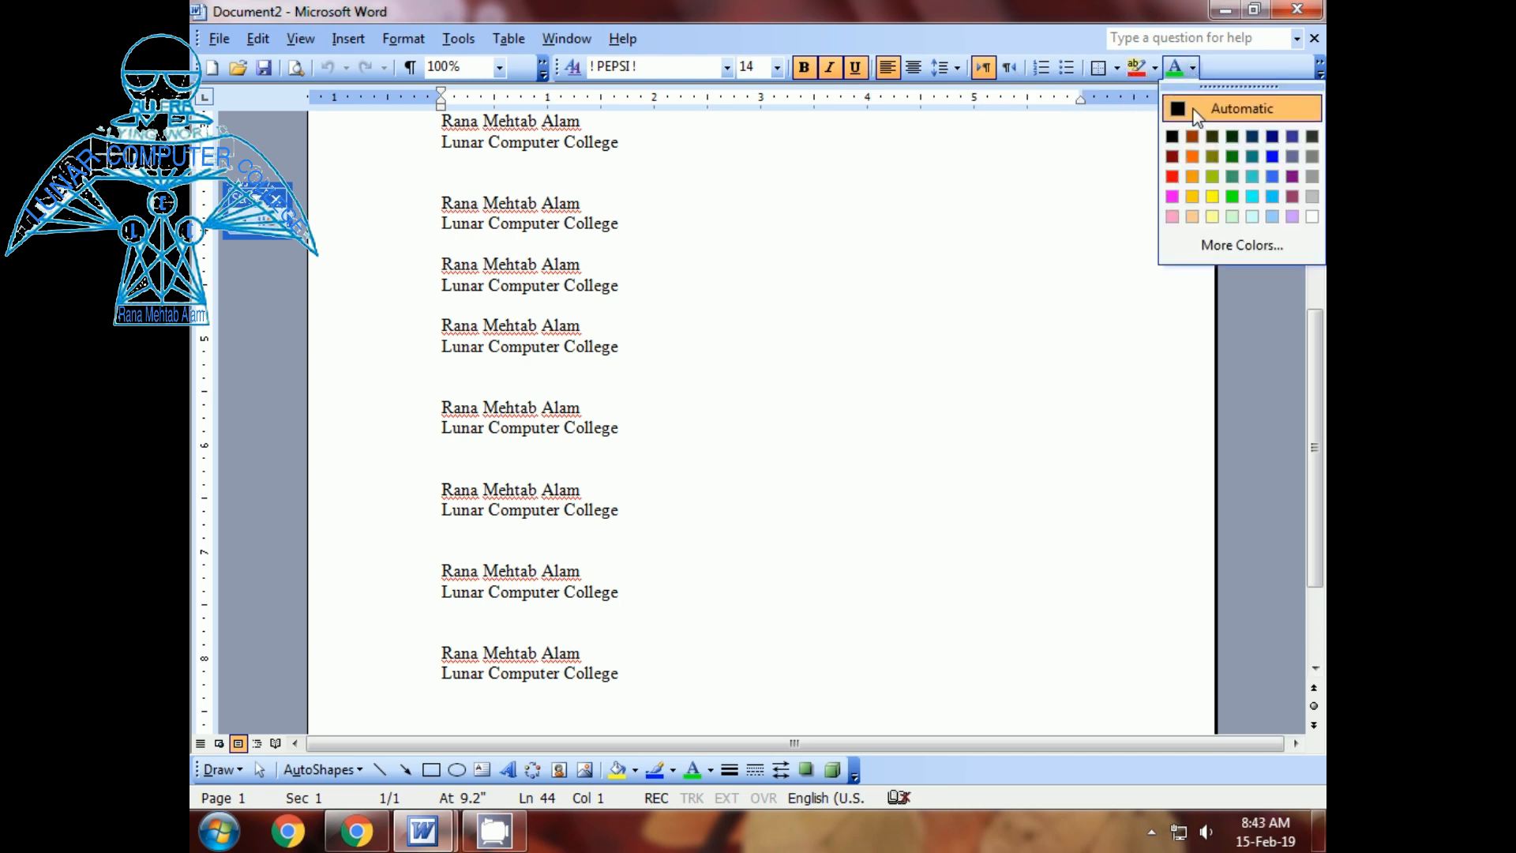
{"action": "left_click", "coordinate": [1272, 156]}
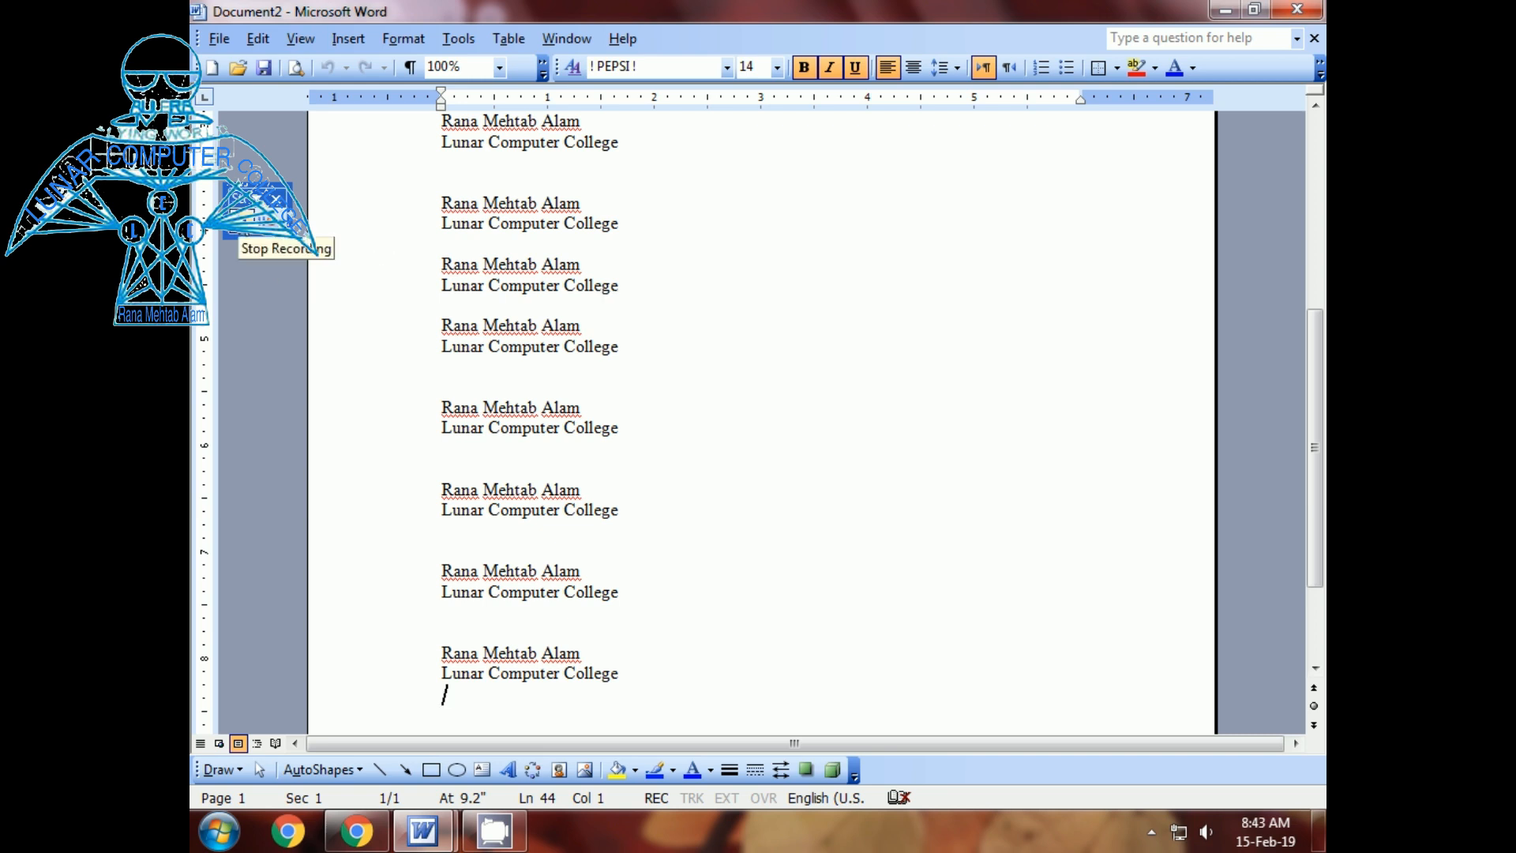
- Stop the macro recording and select seven name lines together from the margin
{"action": "left_click", "coordinate": [239, 227]}
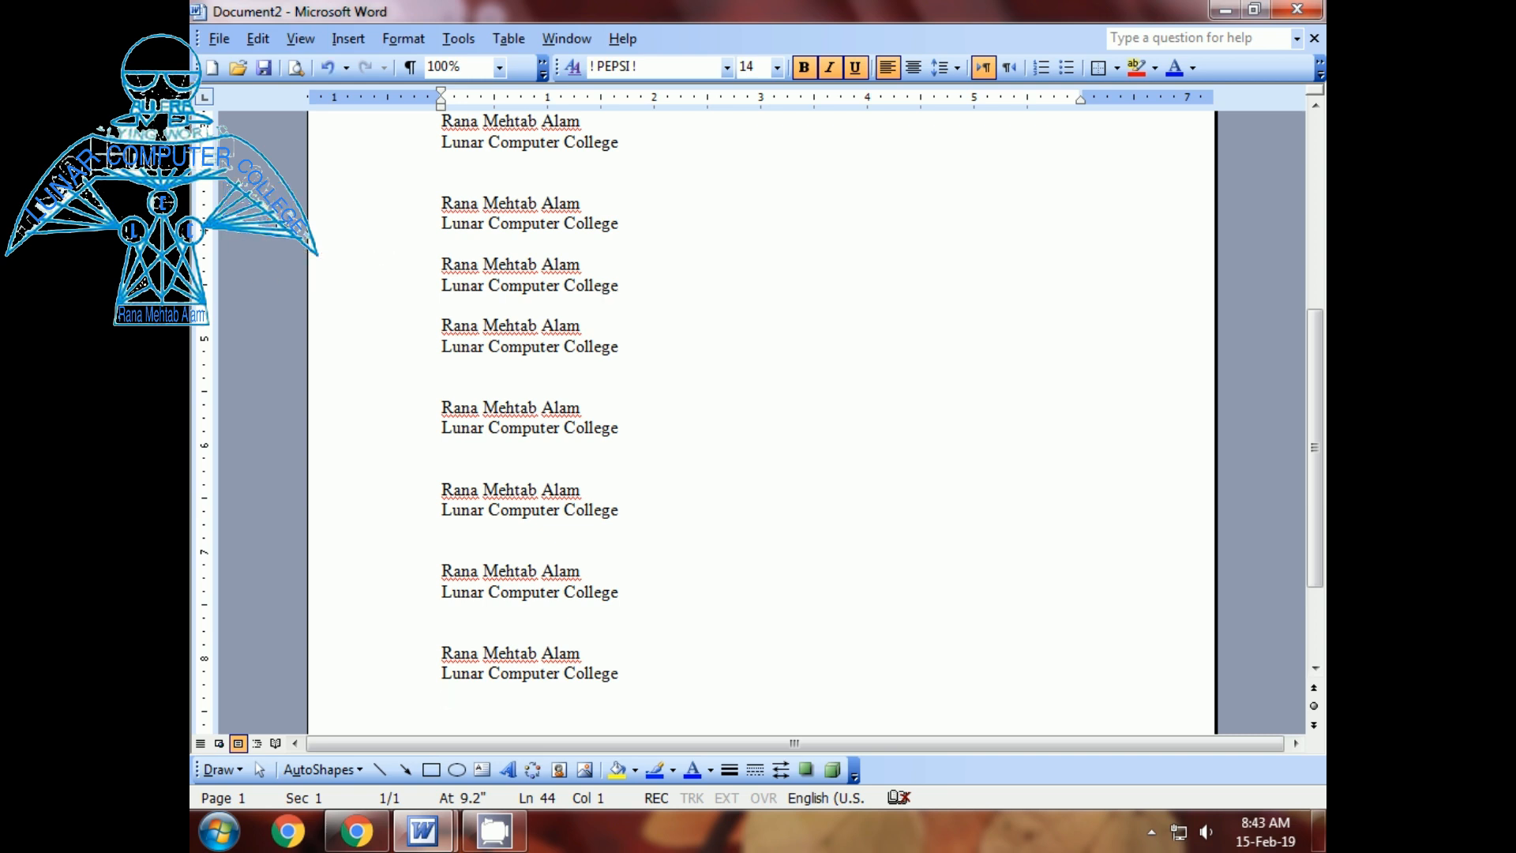
{"action": "scroll", "coordinate": [714, 345], "scroll_direction": "up", "scroll_amount": 10}
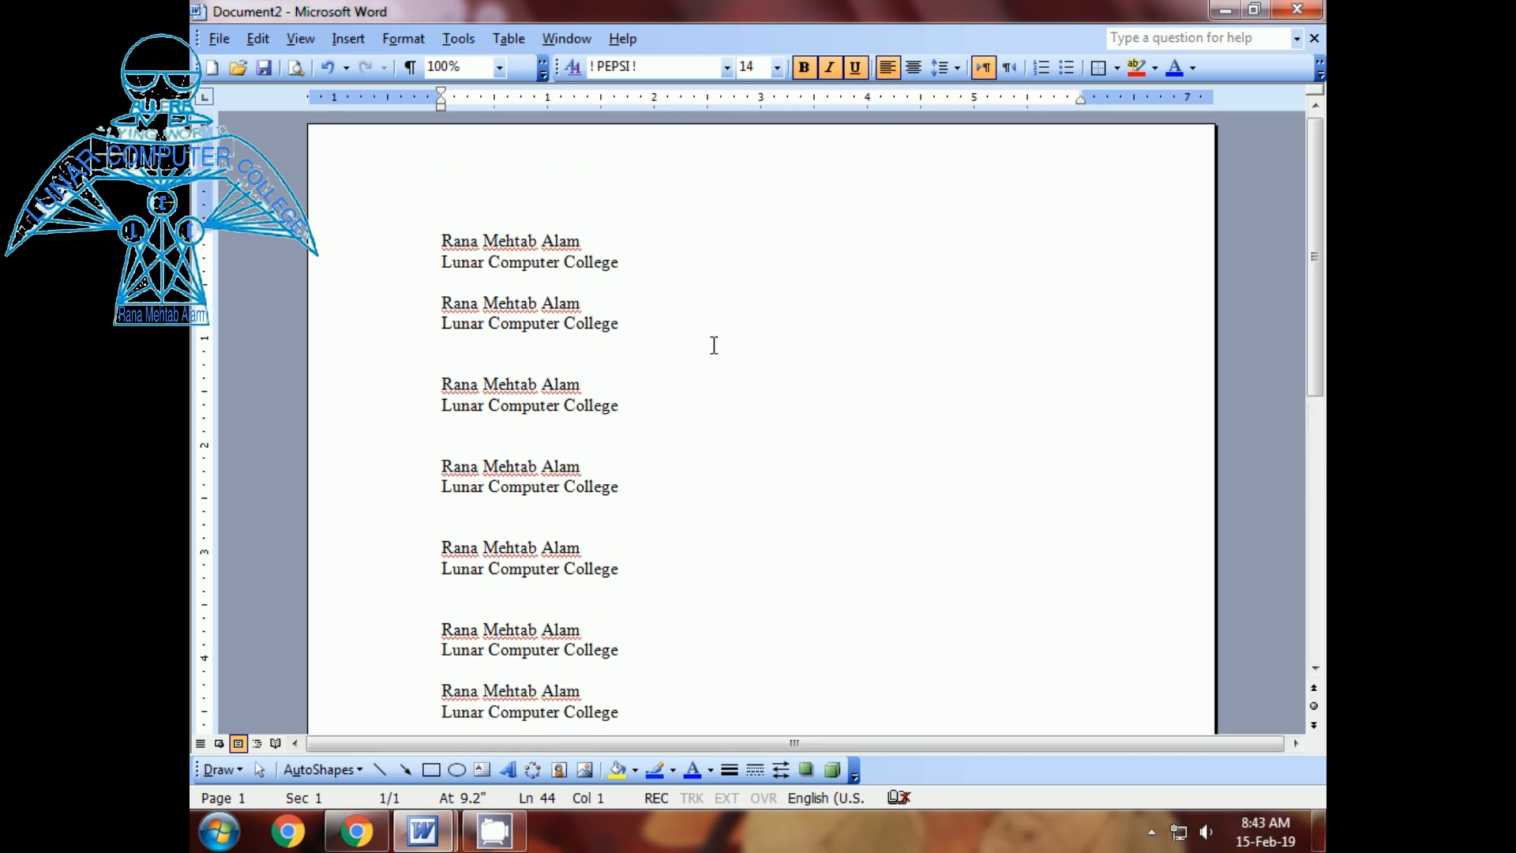
{"action": "left_click", "coordinate": [405, 250]}
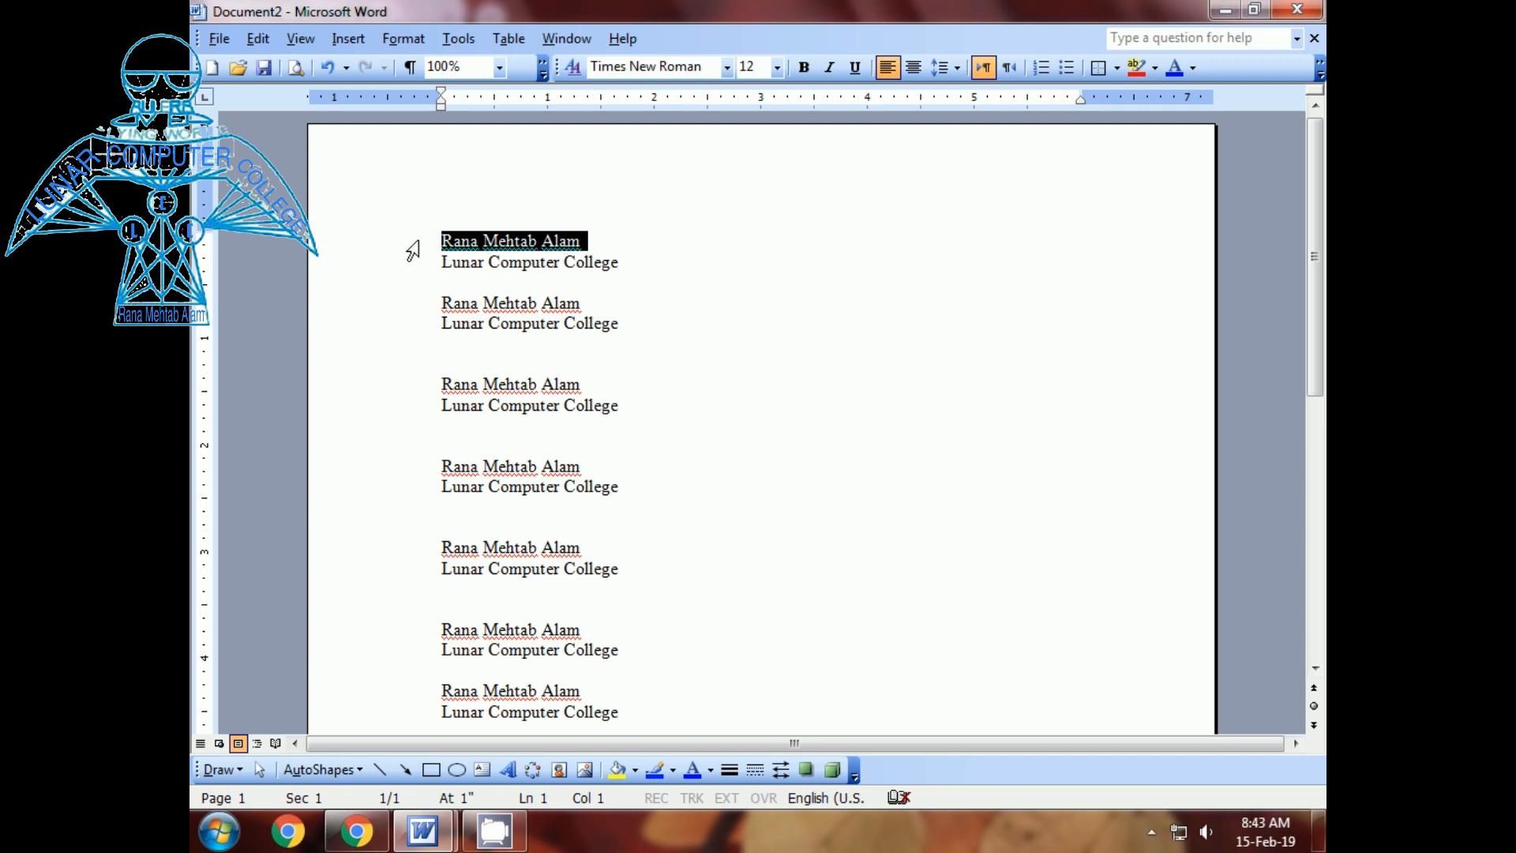
{"action": "left_click", "coordinate": [389, 308], "text": "ctrl"}
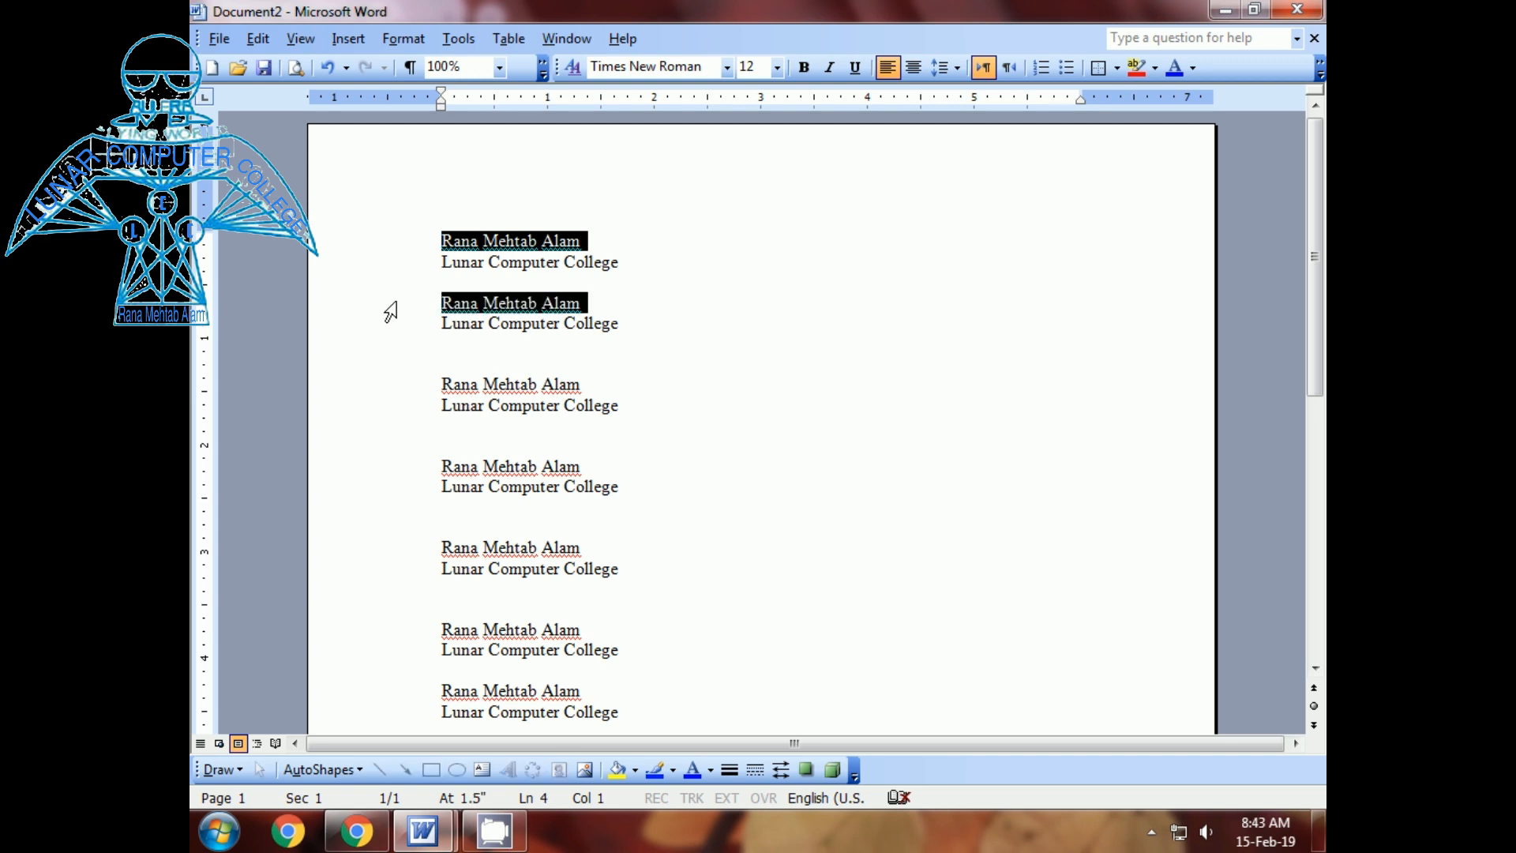
{"action": "left_click", "coordinate": [391, 389], "text": "ctrl"}
{"action": "left_click", "coordinate": [393, 472], "text": "ctrl"}
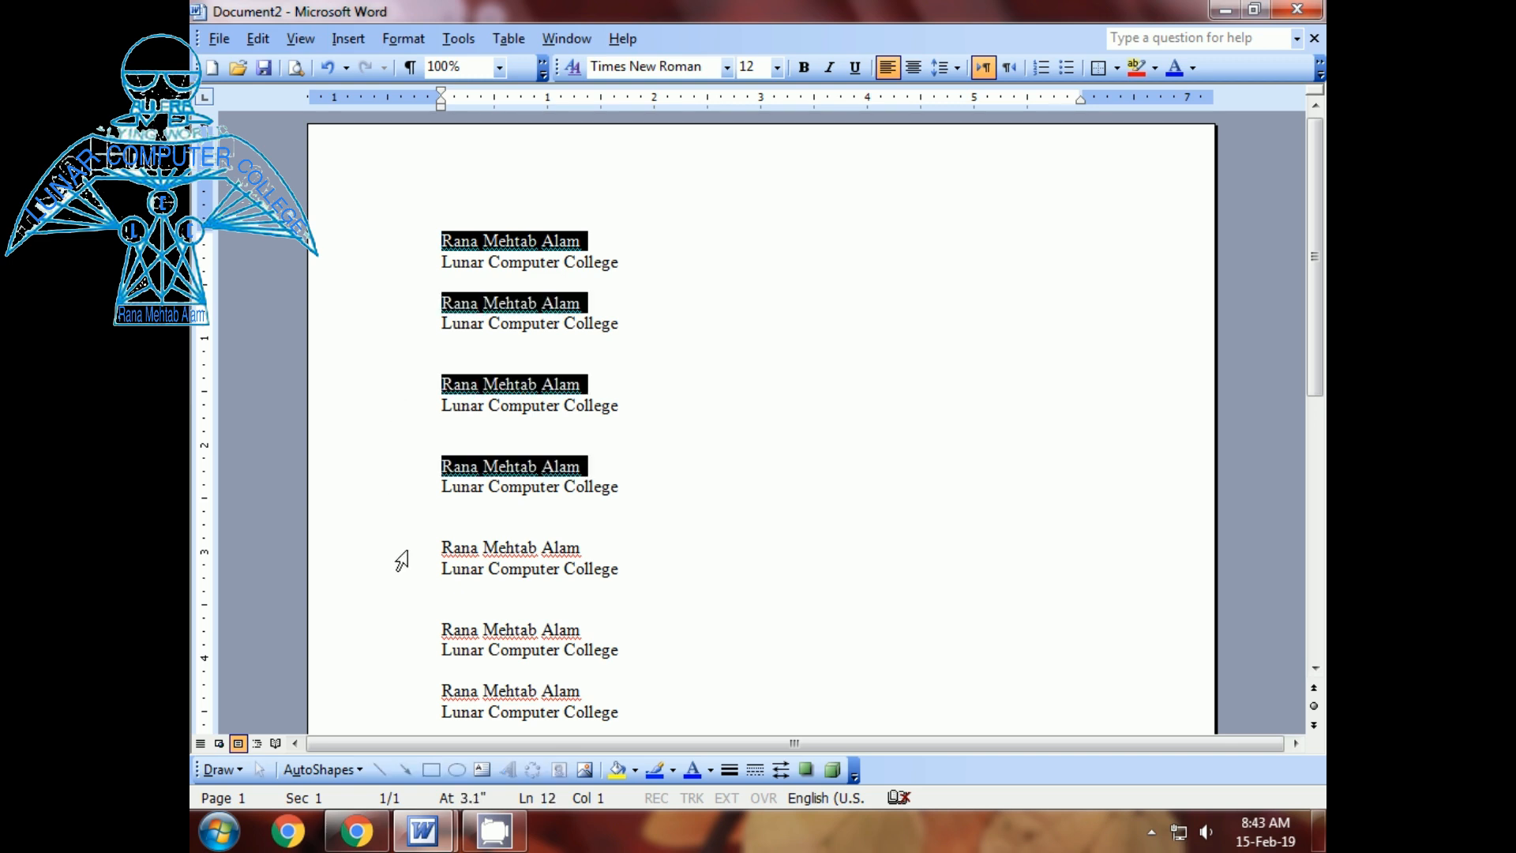
{"action": "left_click", "coordinate": [407, 553], "text": "ctrl"}
{"action": "left_click", "coordinate": [407, 634], "text": "ctrl"}
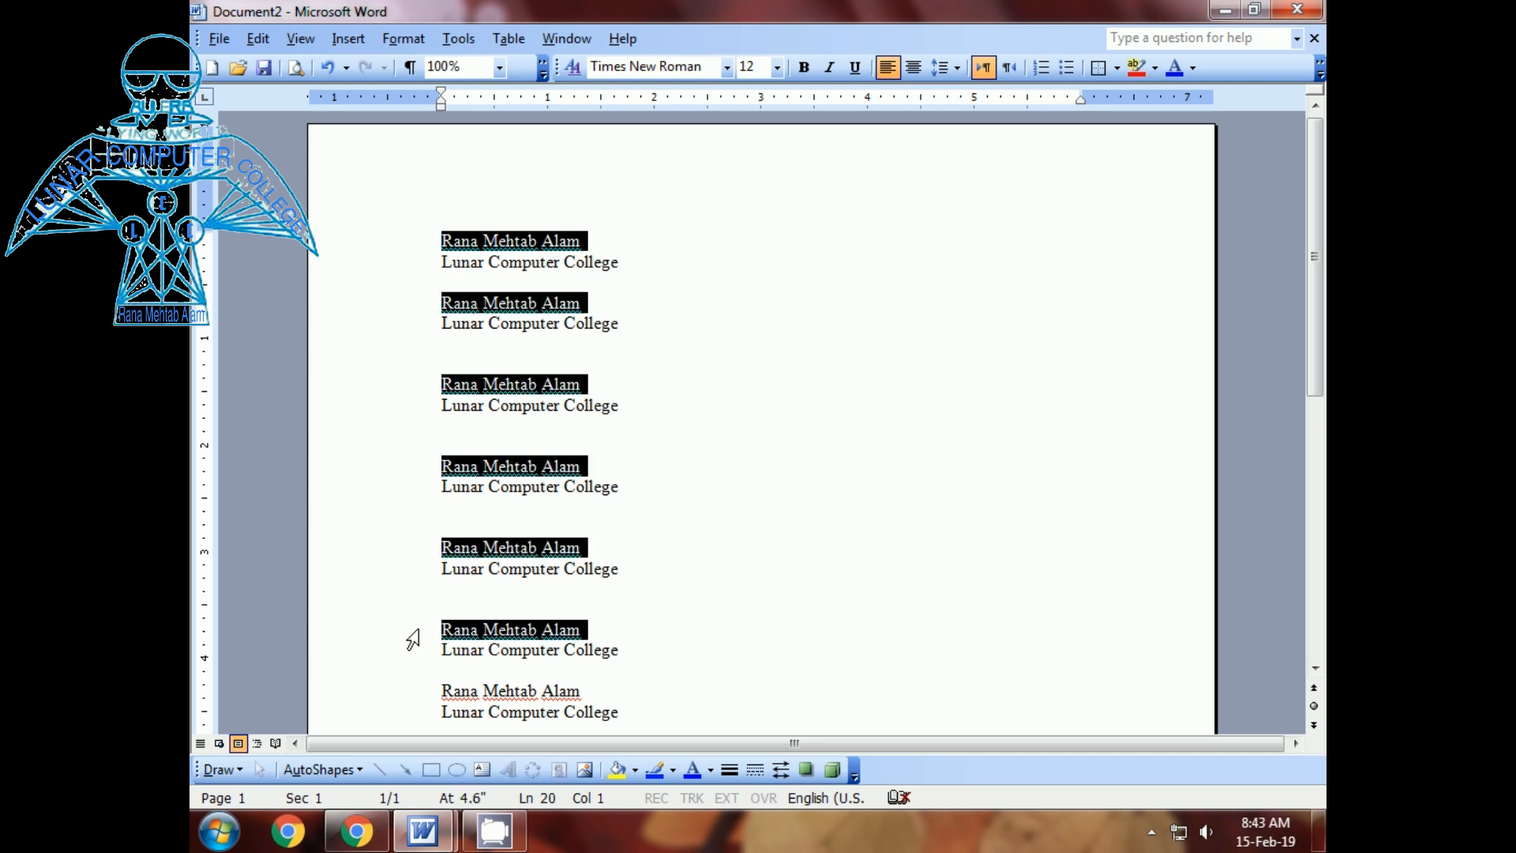
{"action": "left_click", "coordinate": [422, 694], "text": "ctrl"}
- Deselect the name lines and bring up Find and Replace
{"action": "left_click", "coordinate": [748, 430]}
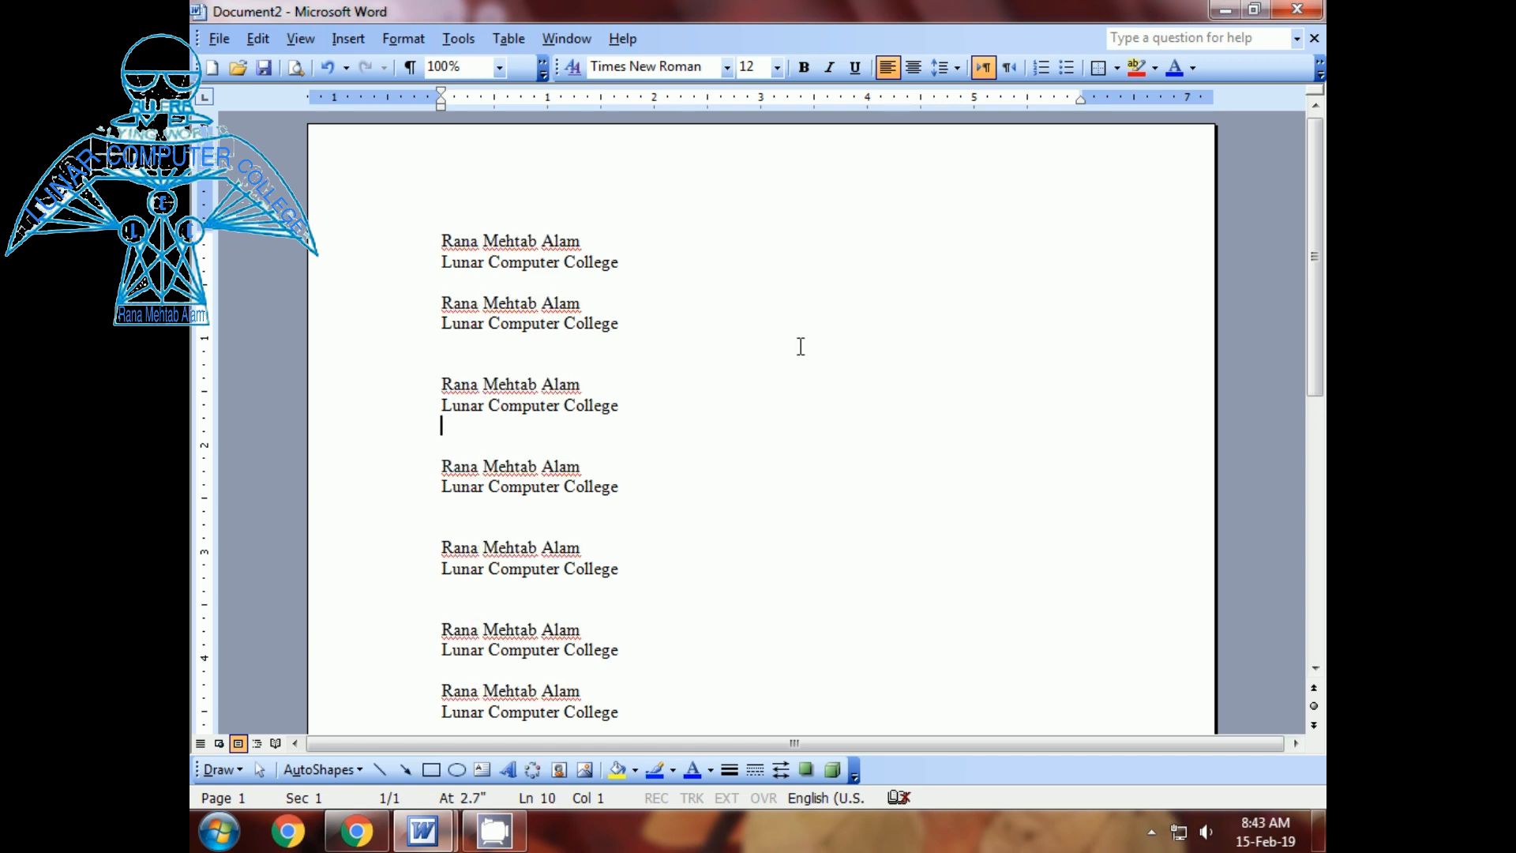
{"action": "scroll", "coordinate": [772, 346], "scroll_direction": "down", "scroll_amount": 6}
{"action": "scroll", "coordinate": [773, 345], "scroll_direction": "up", "scroll_amount": 6}
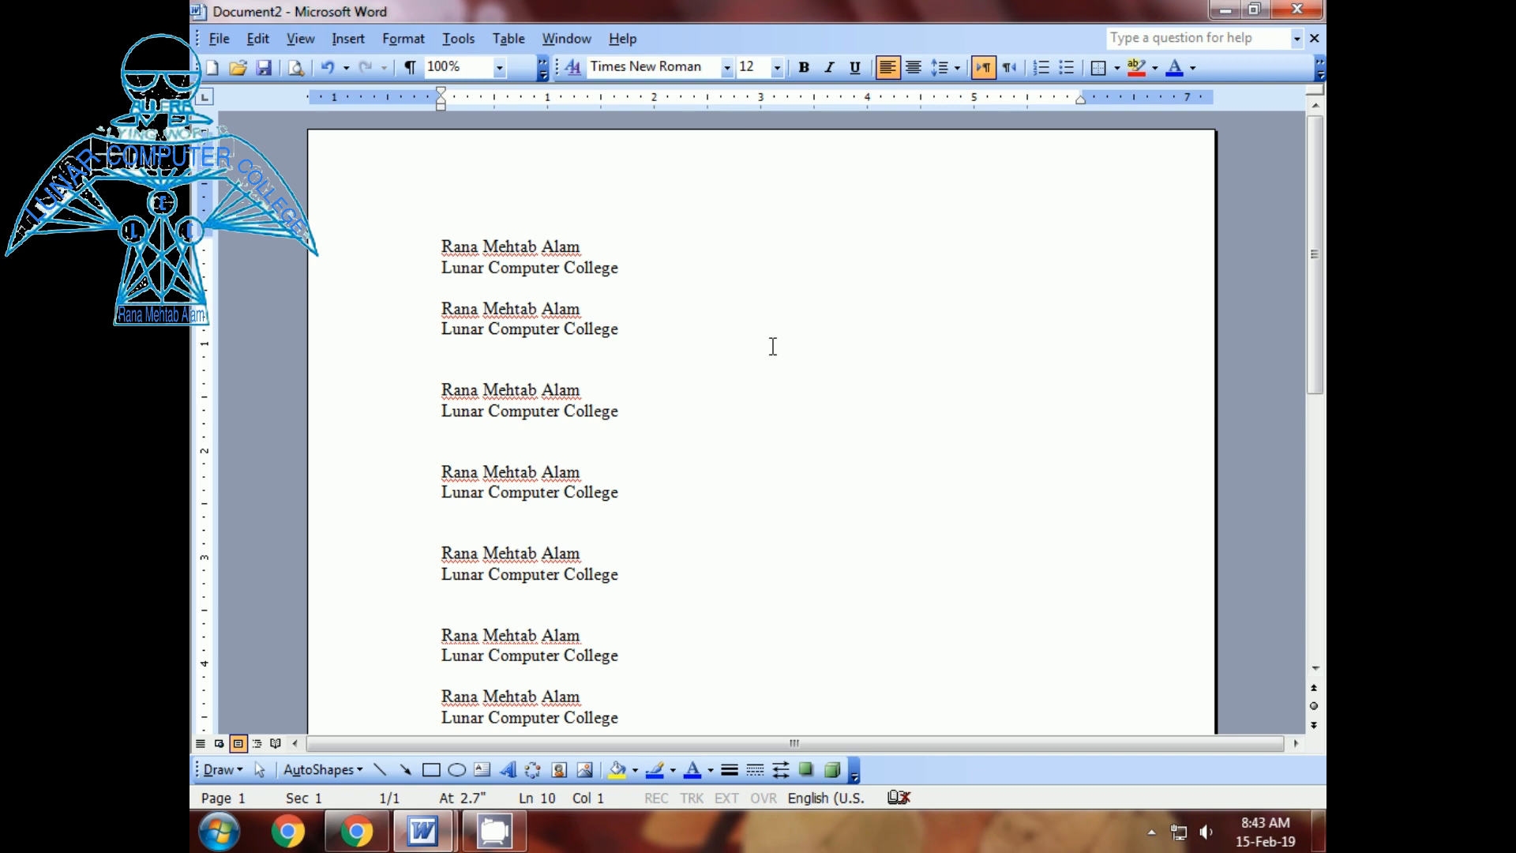
{"action": "key", "text": "ctrl+f"}
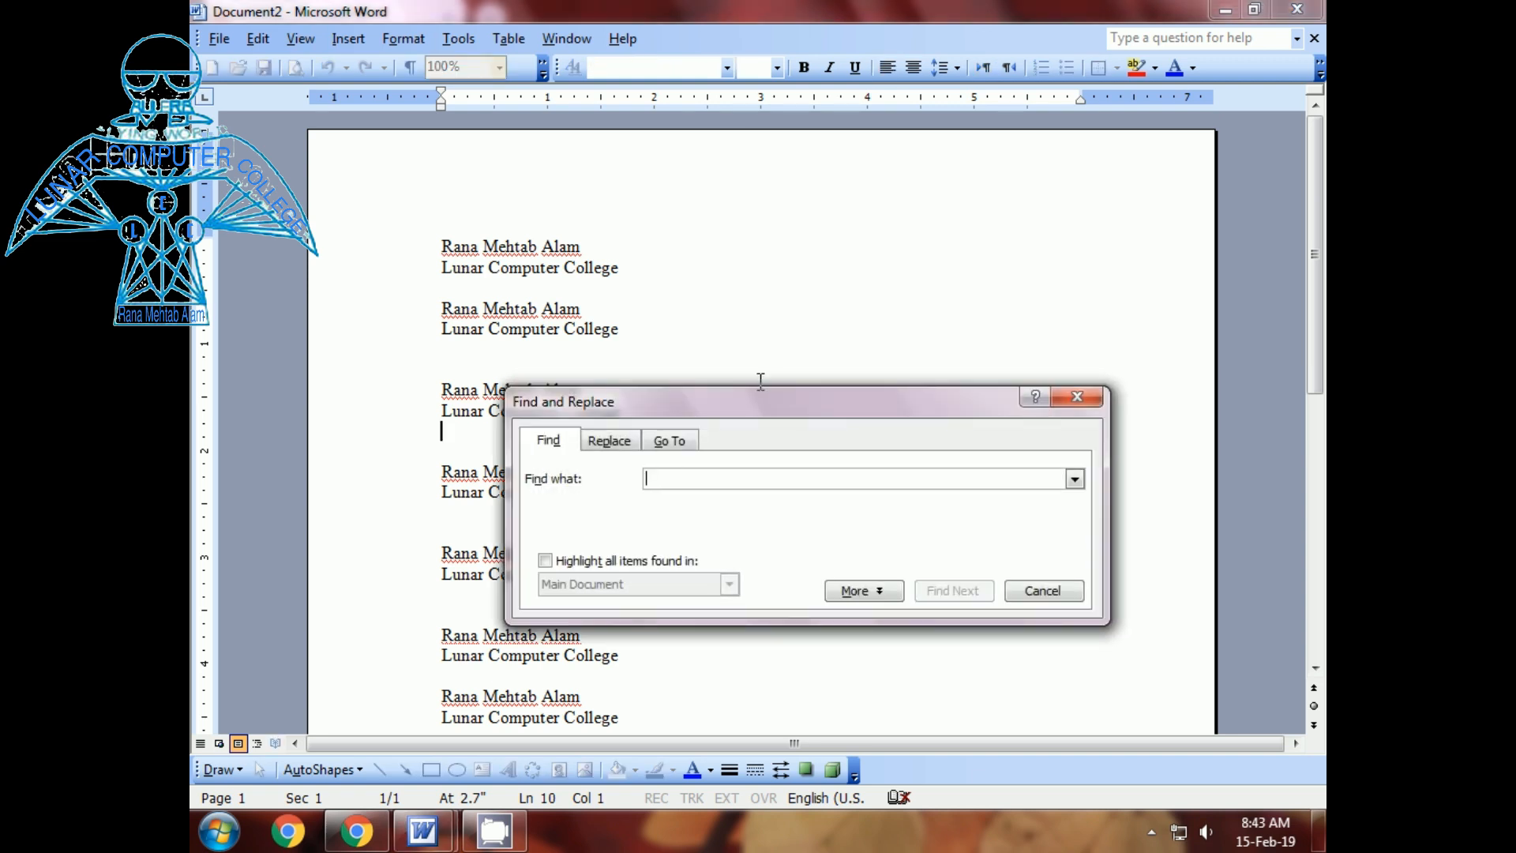
- Find the person's name with Highlight all items found, selecting all 12 matches, then close the dialog
{"action": "left_click_drag", "start_coordinate": [764, 402], "coordinate": [890, 288]}
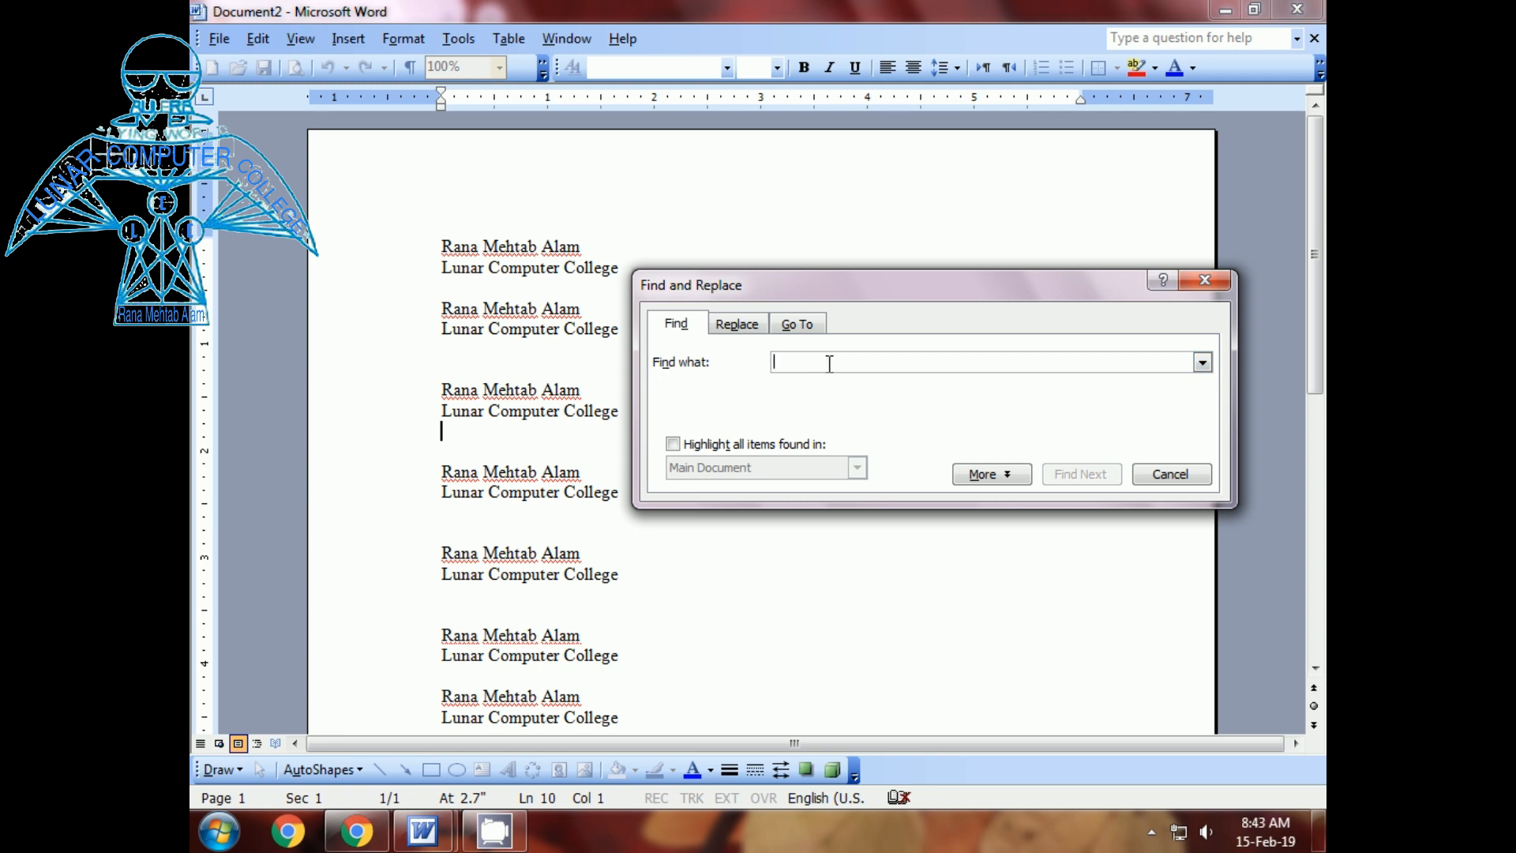
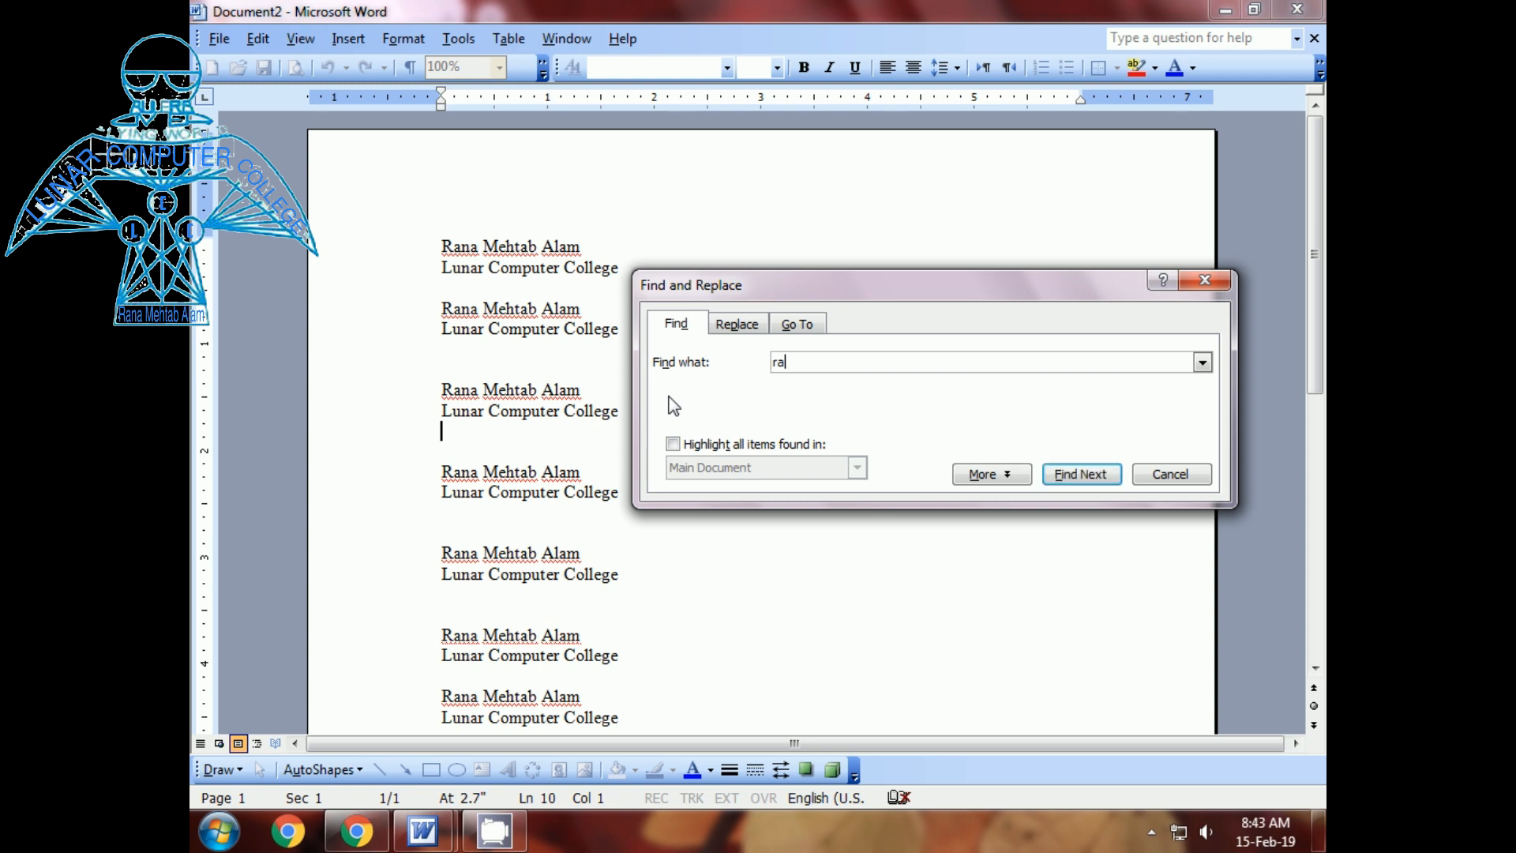
{"action": "left_click", "coordinate": [672, 444]}
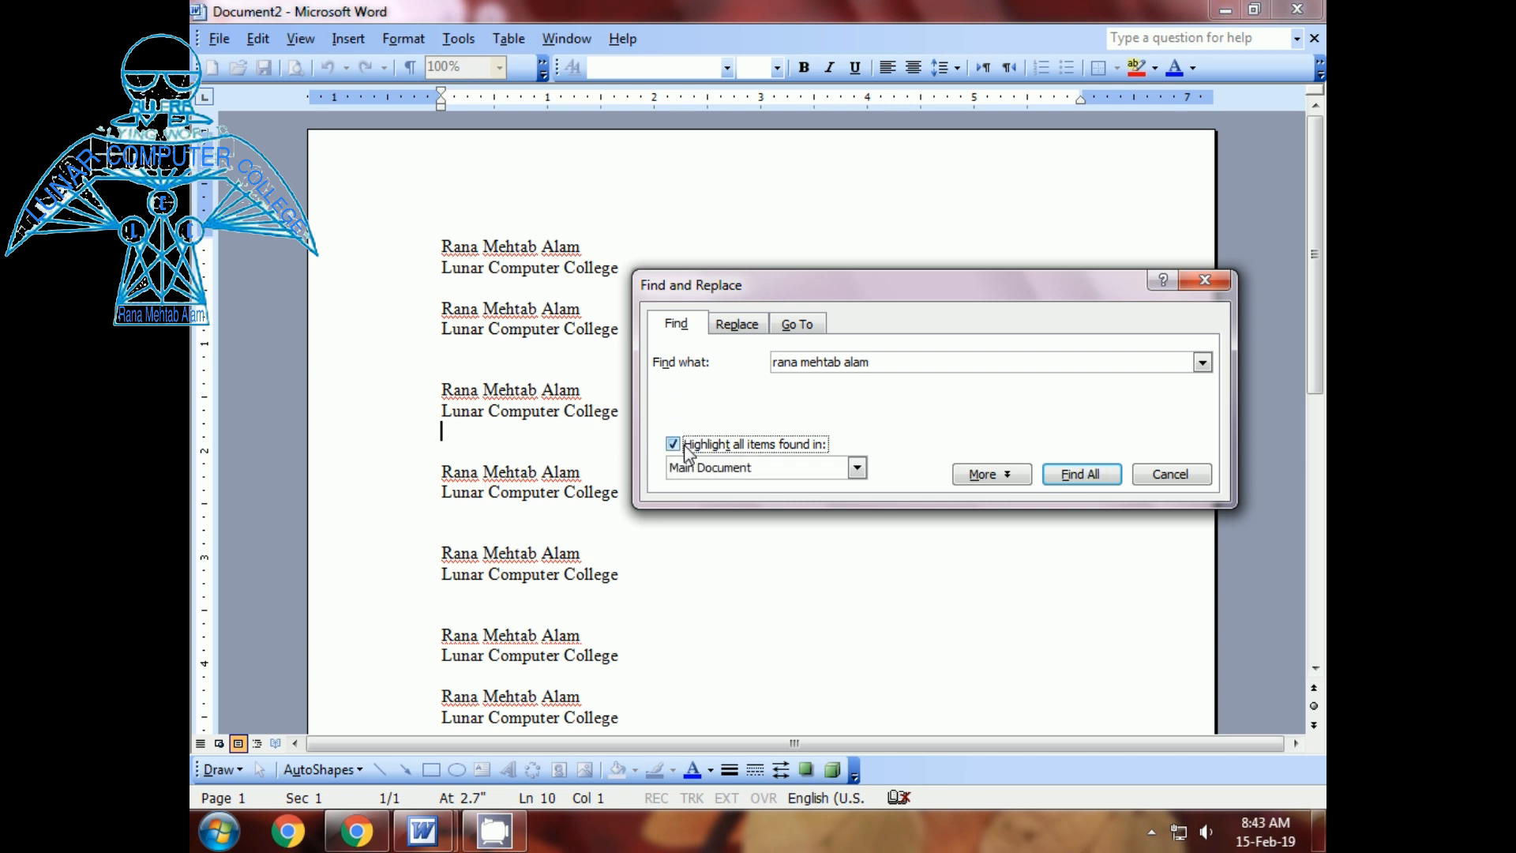
{"action": "left_click", "coordinate": [1082, 474]}
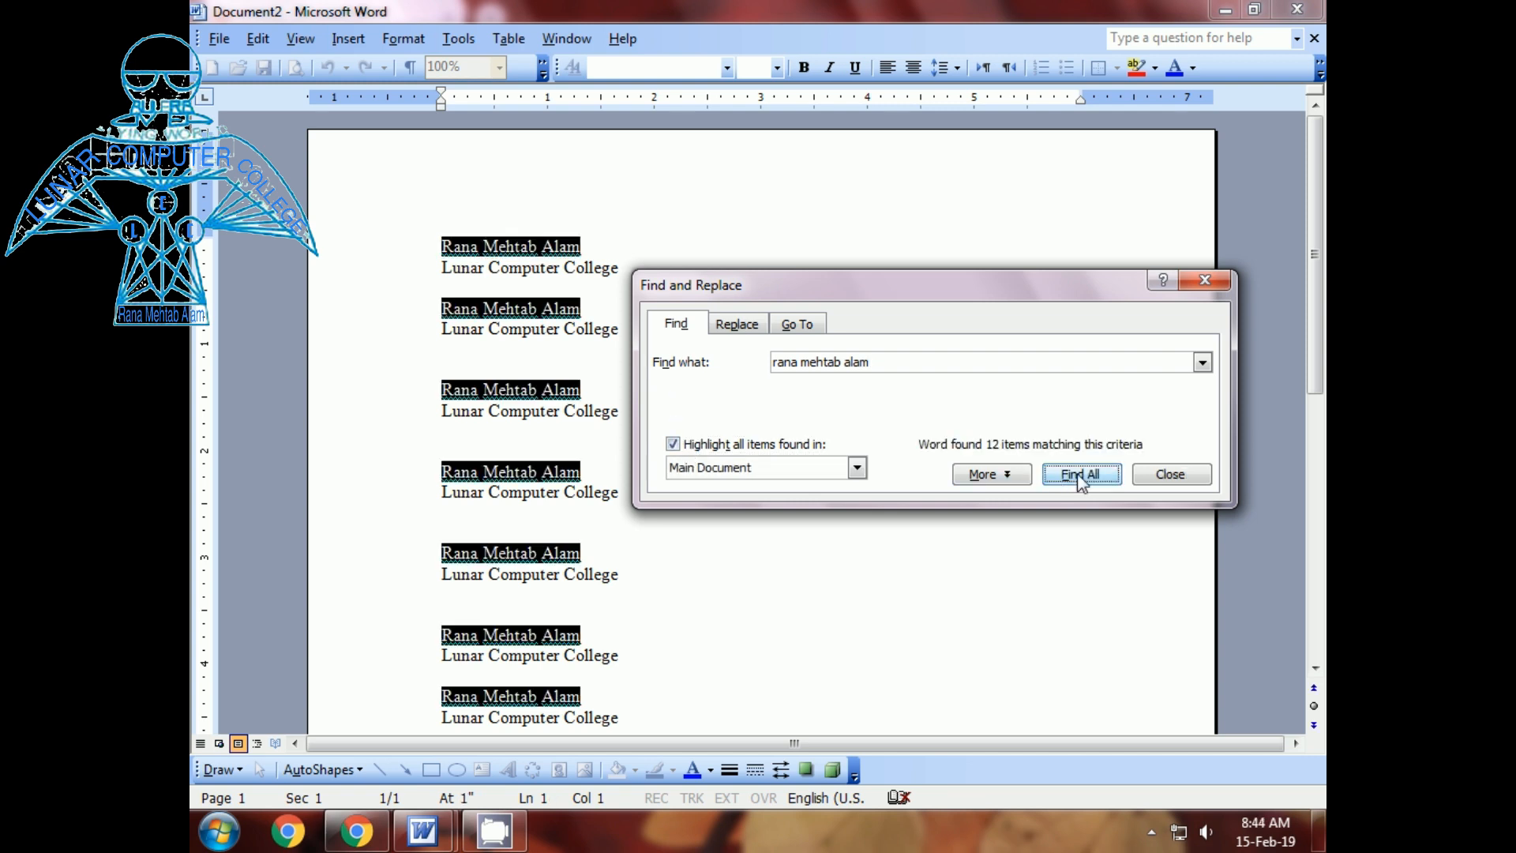
{"action": "left_click", "coordinate": [1151, 474]}
{"action": "scroll", "coordinate": [850, 477], "scroll_direction": "down", "scroll_amount": 8}
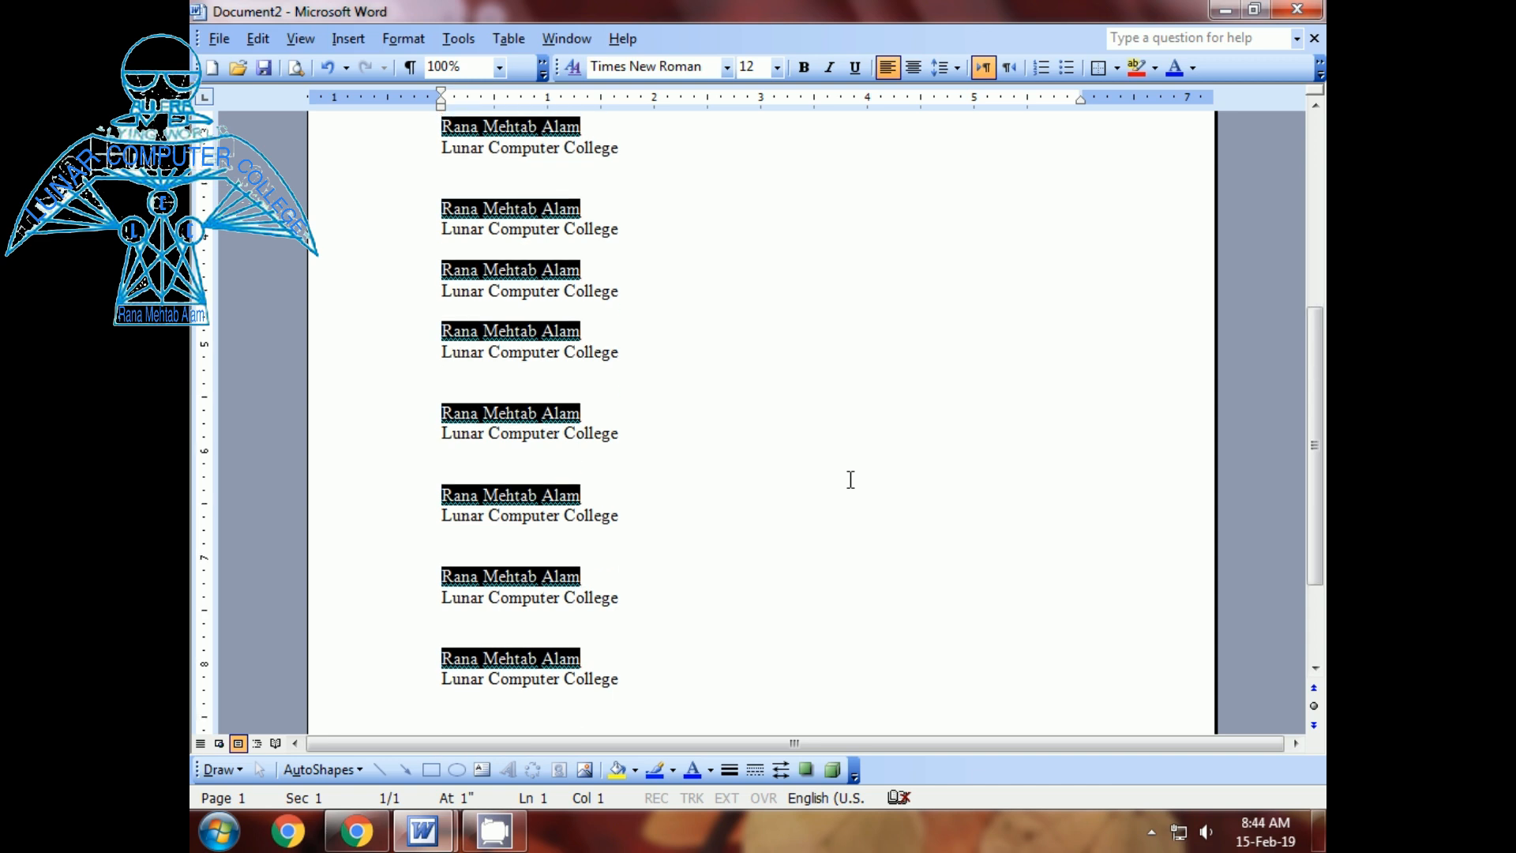
{"action": "scroll", "coordinate": [850, 477], "scroll_direction": "up", "scroll_amount": 7}
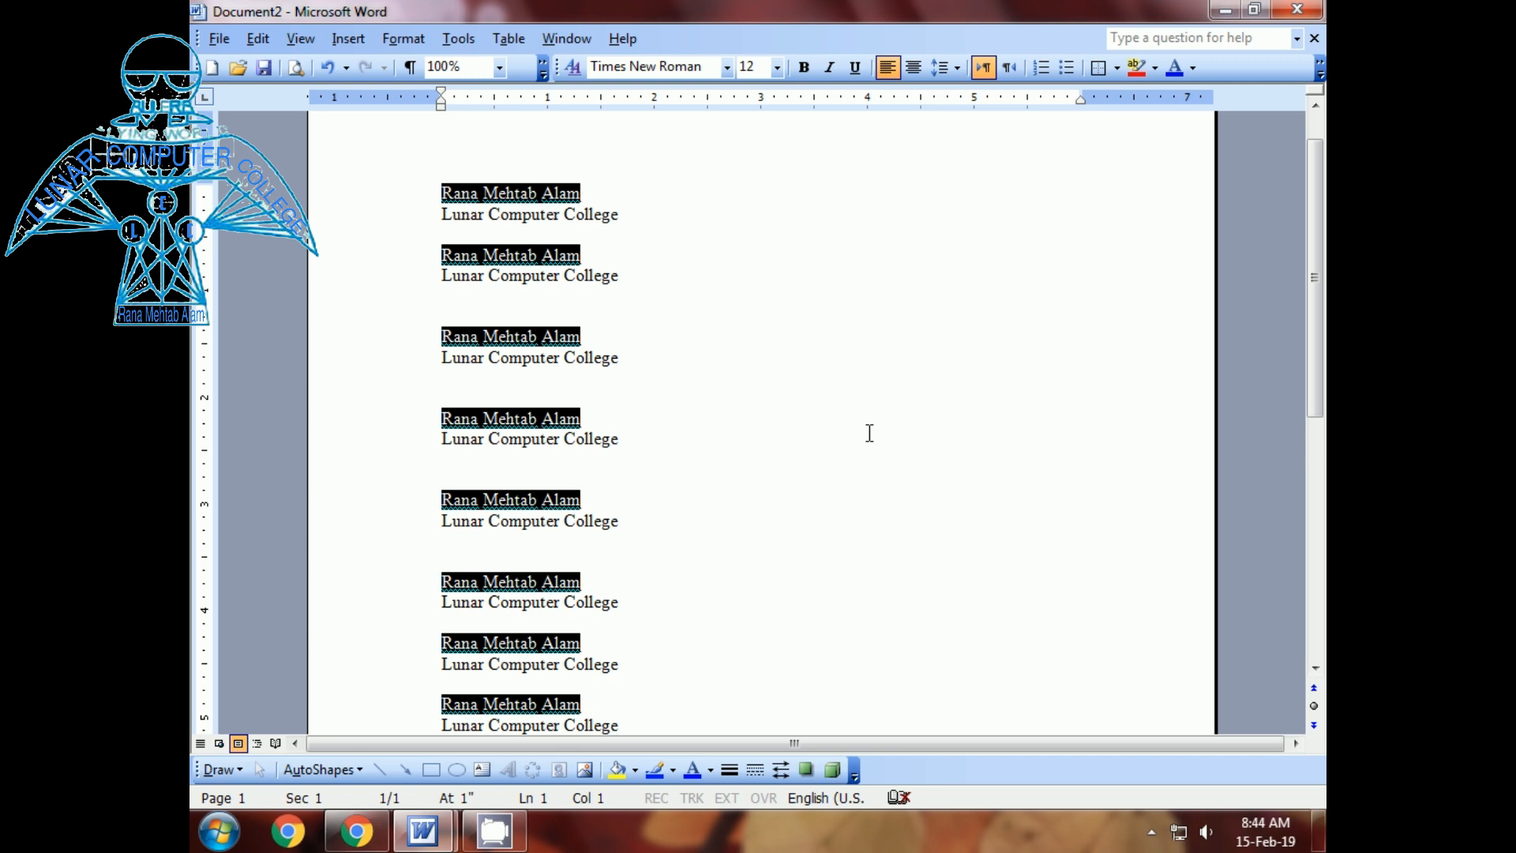
{"action": "scroll", "coordinate": [870, 432], "scroll_direction": "up", "scroll_amount": 1}
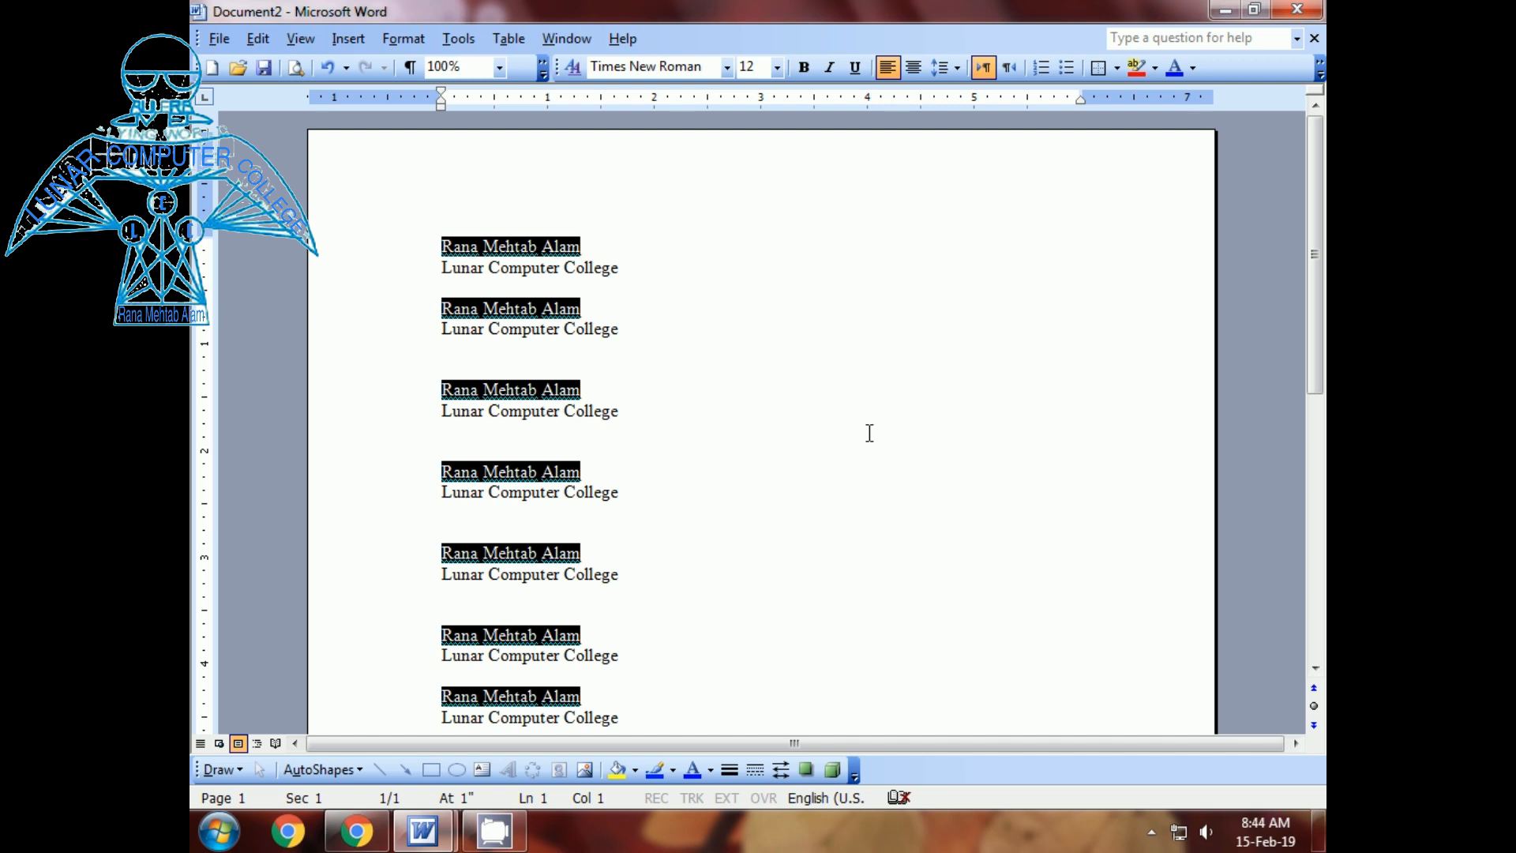
- Run Macro2 by its shortcut on the selected names, then deselect to view the restyled lines
{"action": "key", "text": "ctrl+shift+v"}
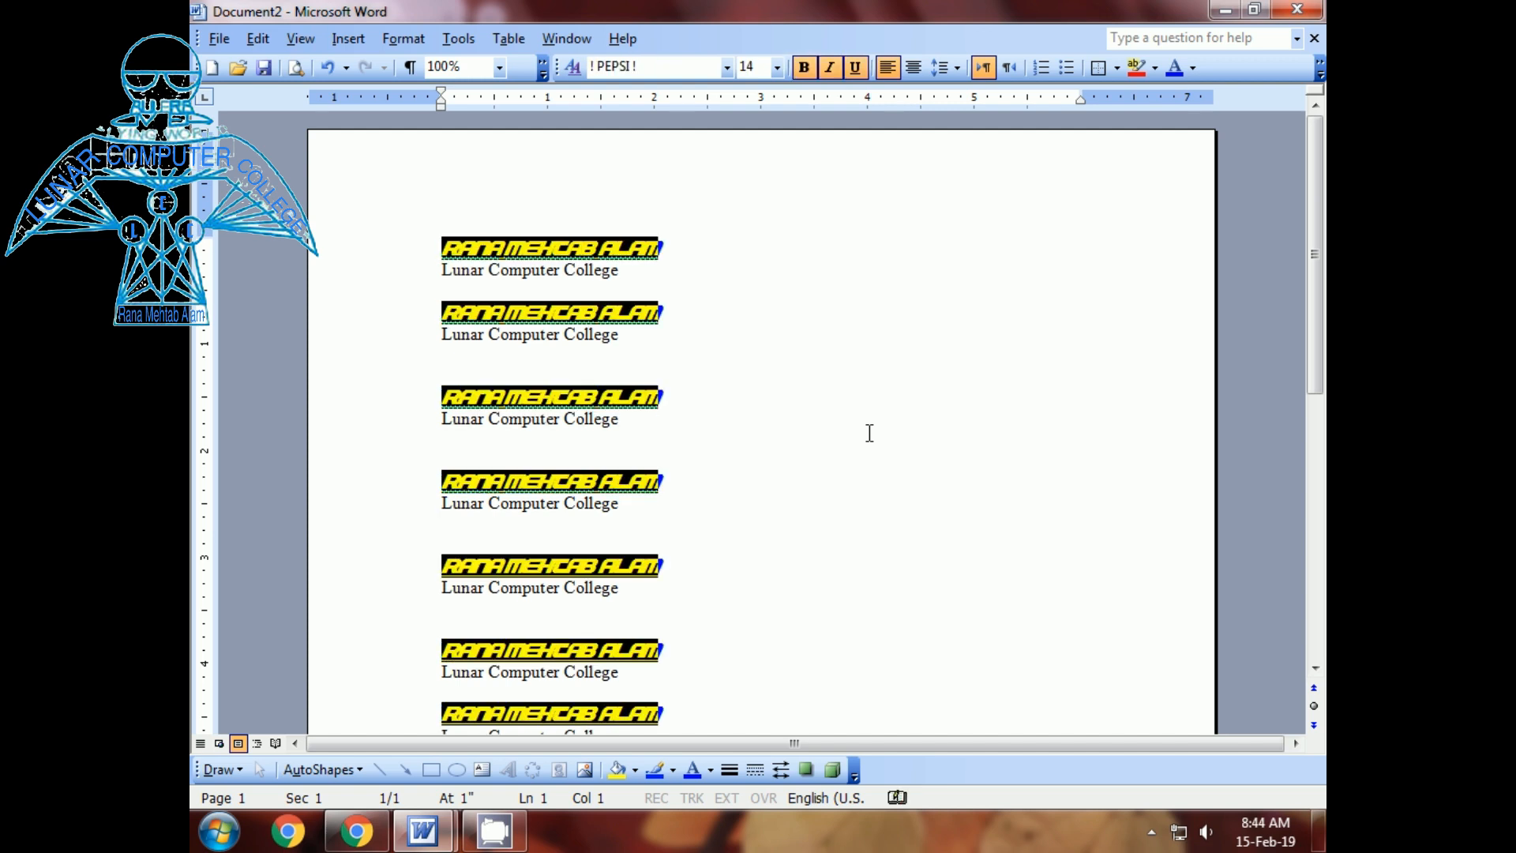
{"action": "left_click", "coordinate": [973, 429]}
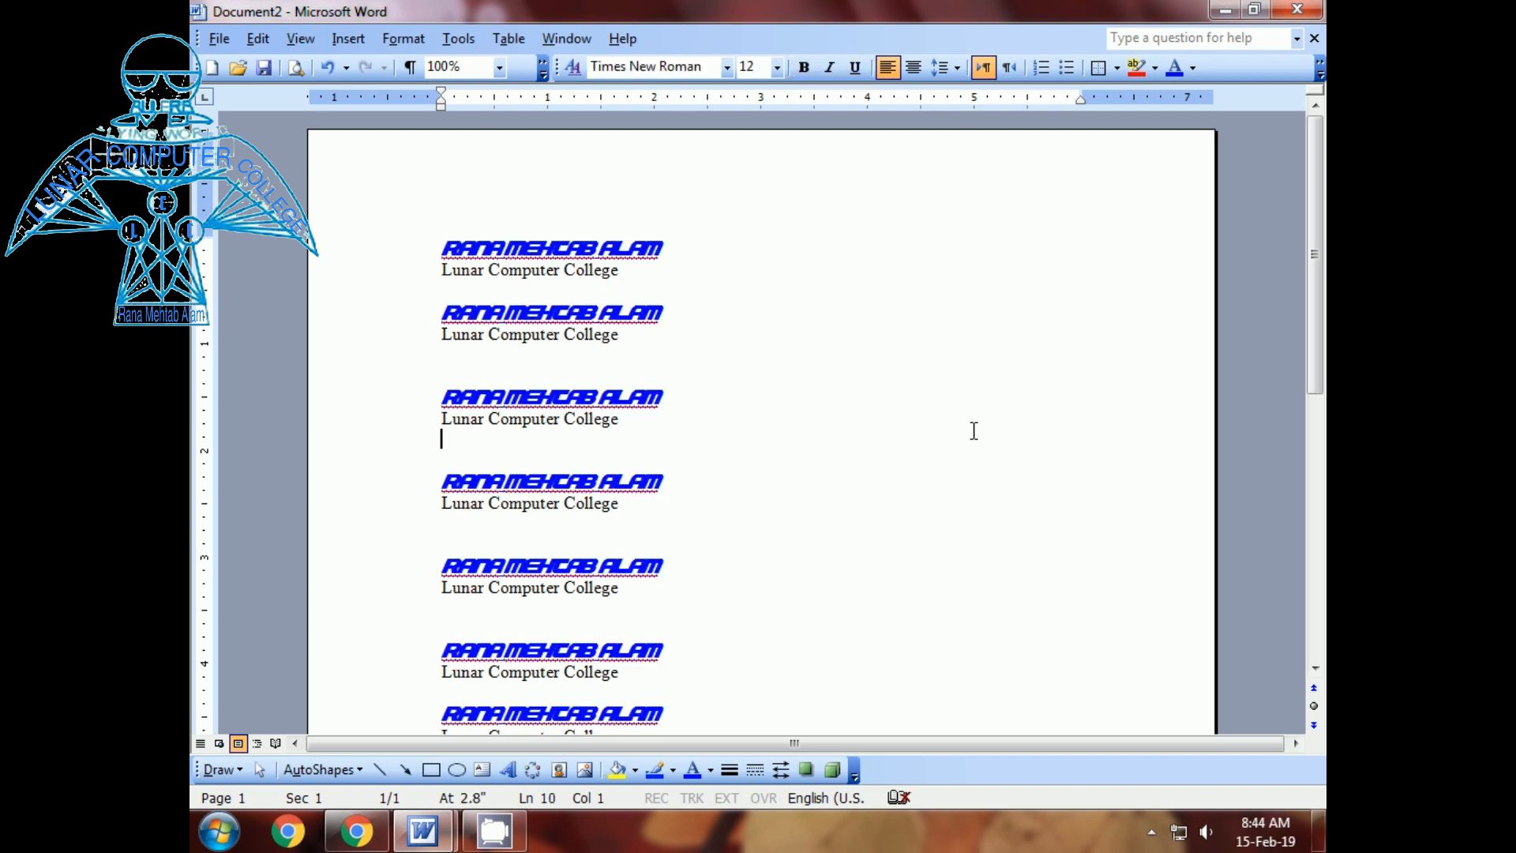
{"action": "scroll", "coordinate": [974, 430], "scroll_direction": "down", "scroll_amount": 7}
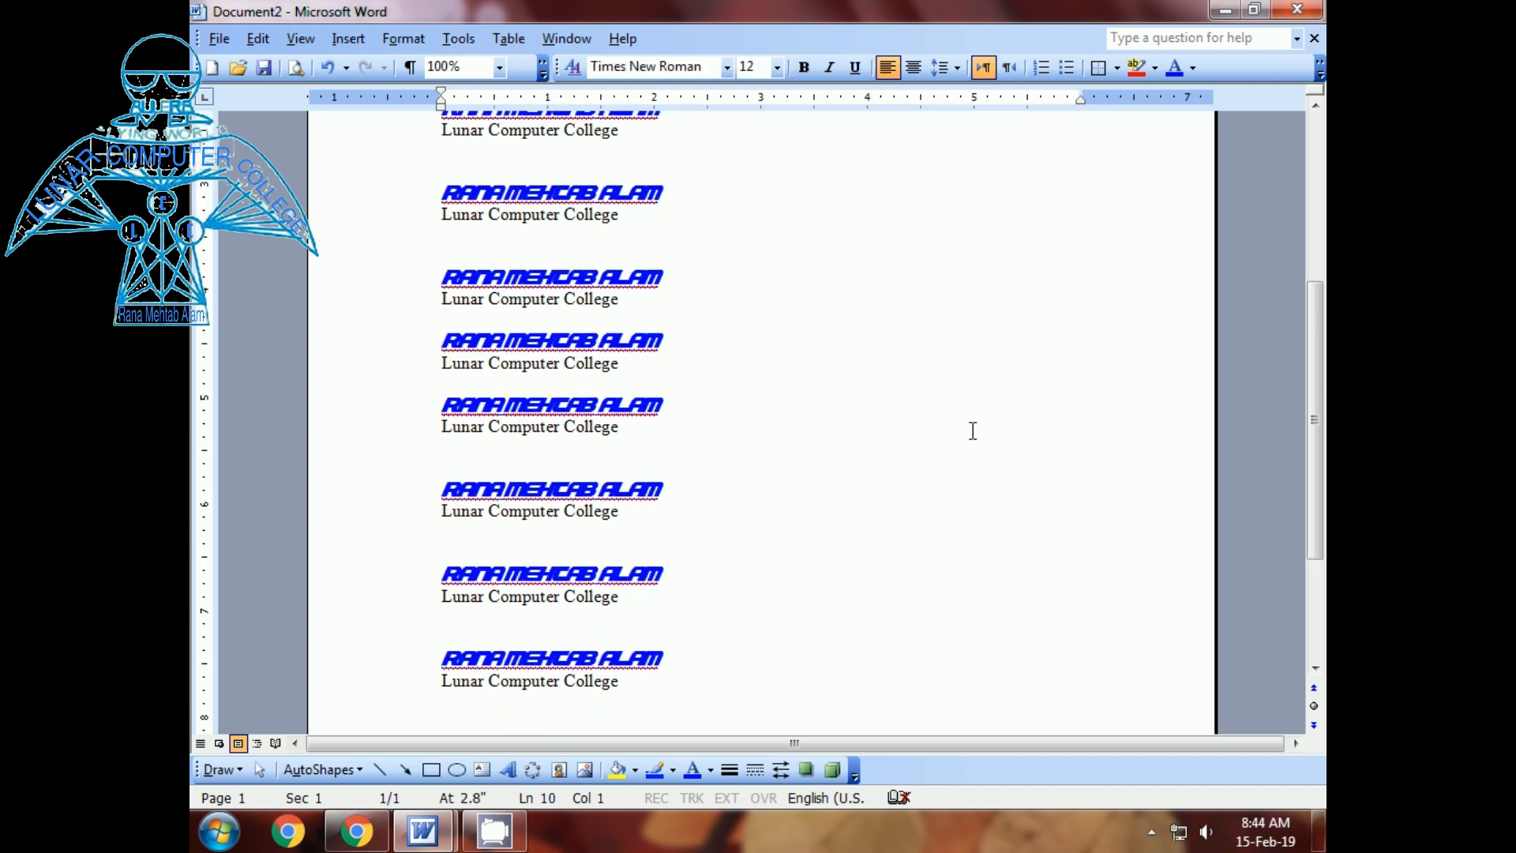
{"action": "scroll", "coordinate": [974, 430], "scroll_direction": "up", "scroll_amount": 7}
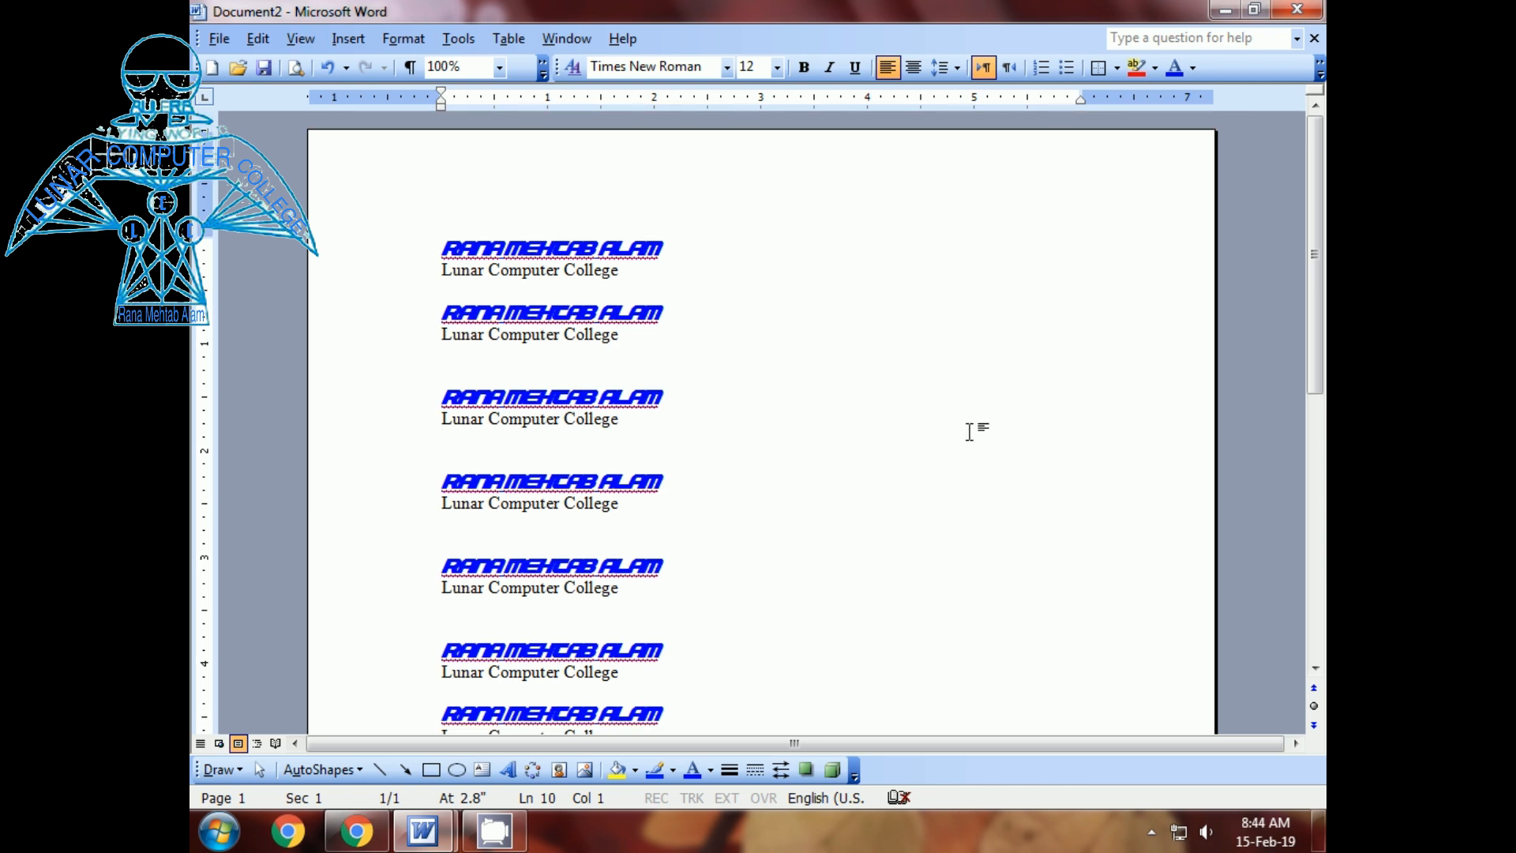